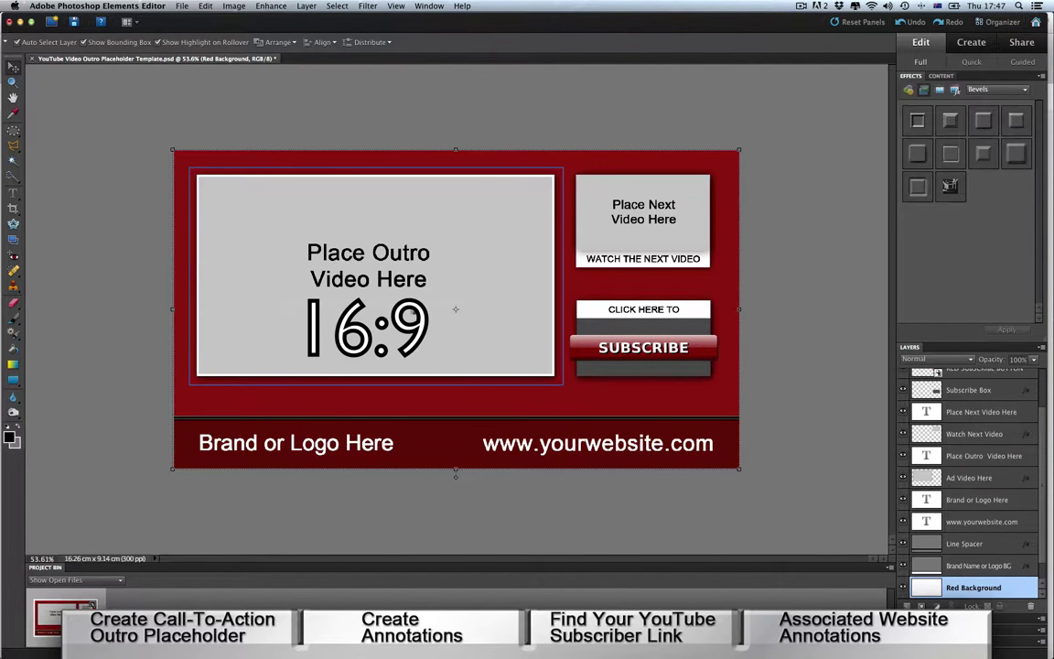
Delete the 16:9 label and replace the brand placeholder with the Local Video Influence logo.
{"action": "left_click", "coordinate": [391, 308]}
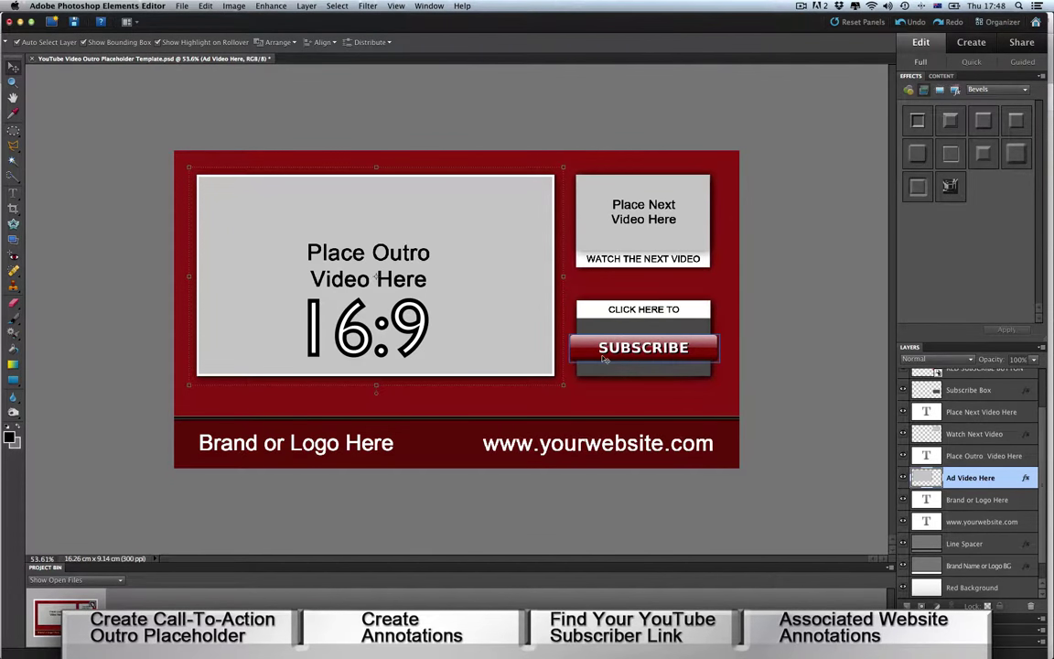
{"action": "left_click", "coordinate": [597, 444]}
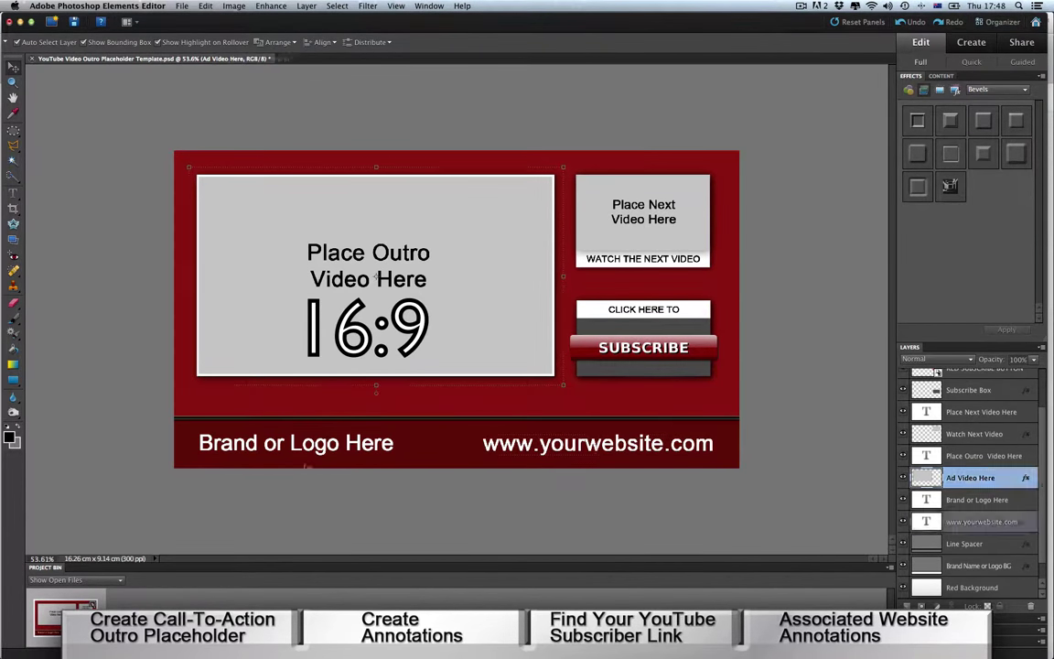
{"action": "left_click", "coordinate": [675, 449]}
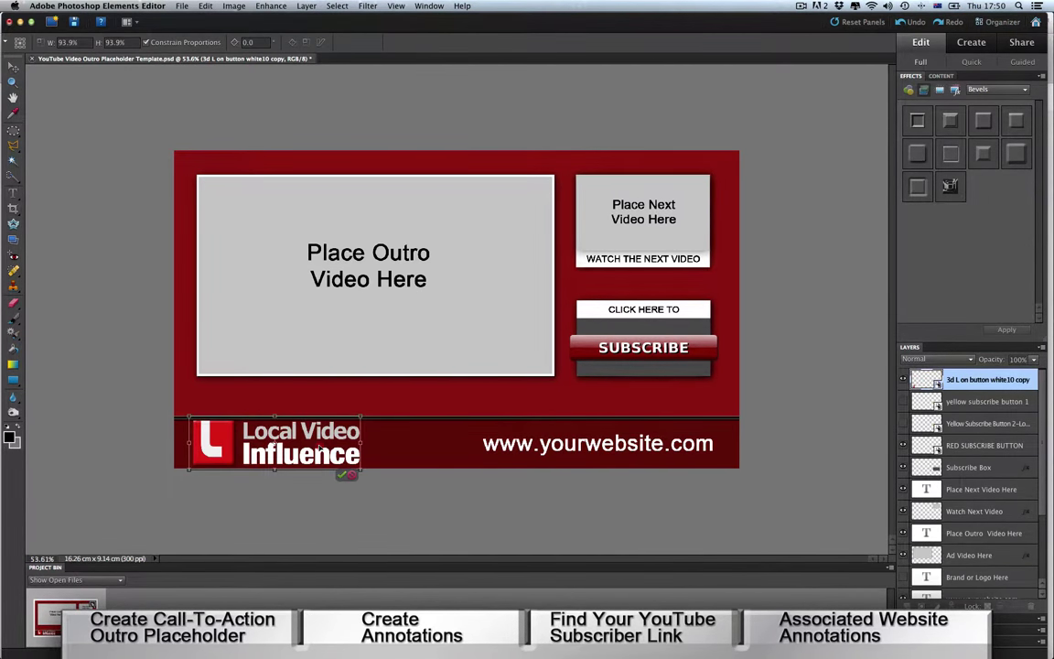
{"action": "left_click", "coordinate": [341, 475]}
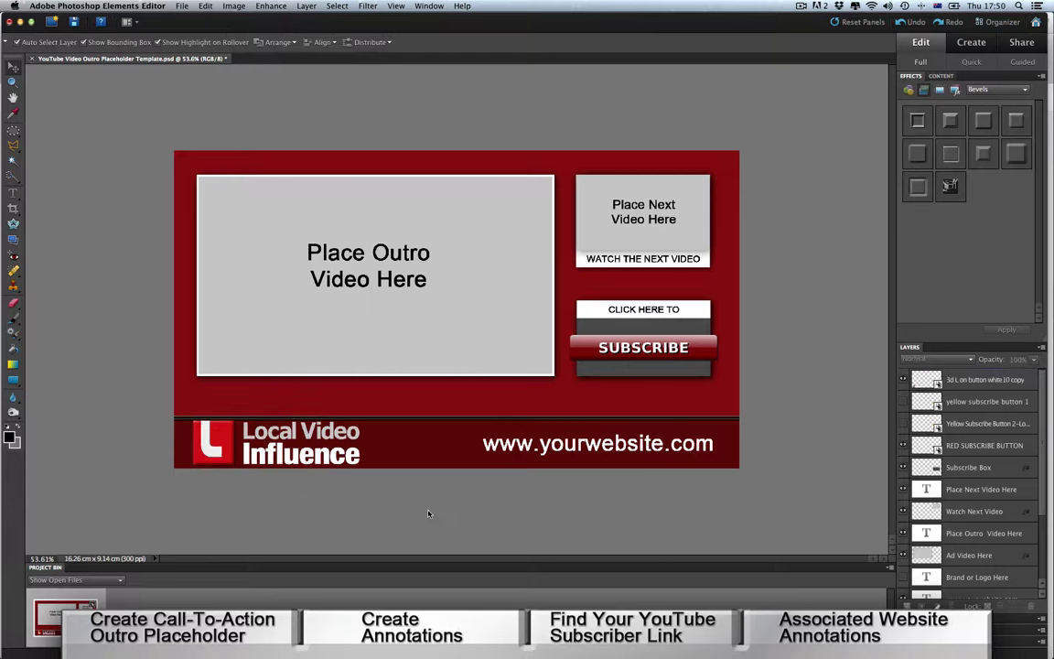
{"action": "left_click", "coordinate": [579, 446]}
{"action": "left_click", "coordinate": [579, 448]}
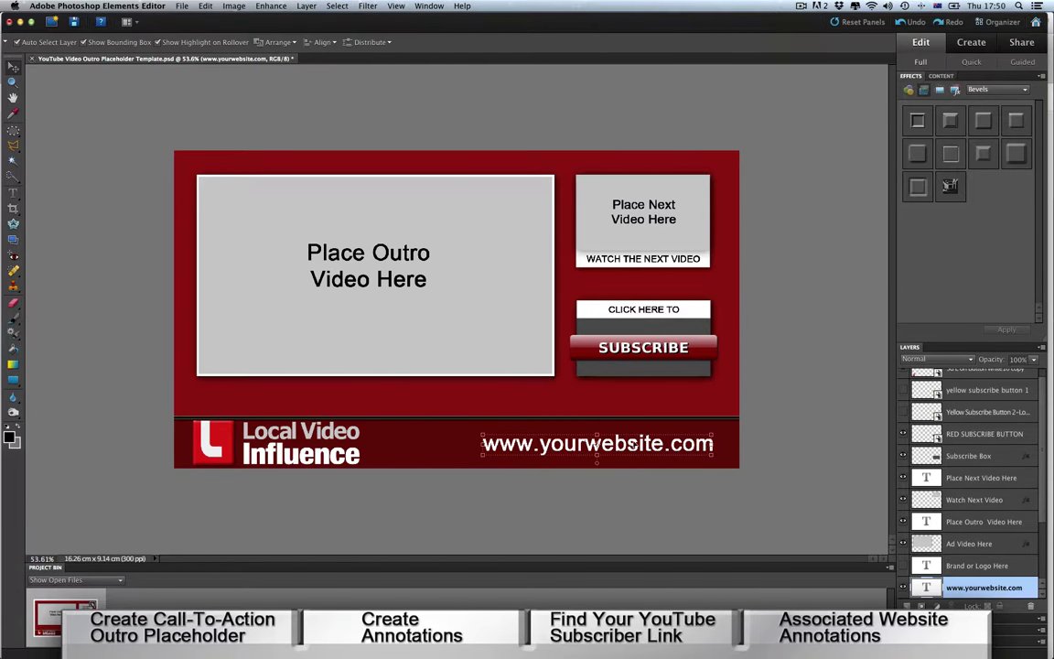
{"action": "double_click", "coordinate": [631, 444]}
{"action": "key", "text": "ctrl+a"}
{"action": "type", "text": "www.localvideoinfluence.com"}
{"action": "left_click", "coordinate": [183, 8]}
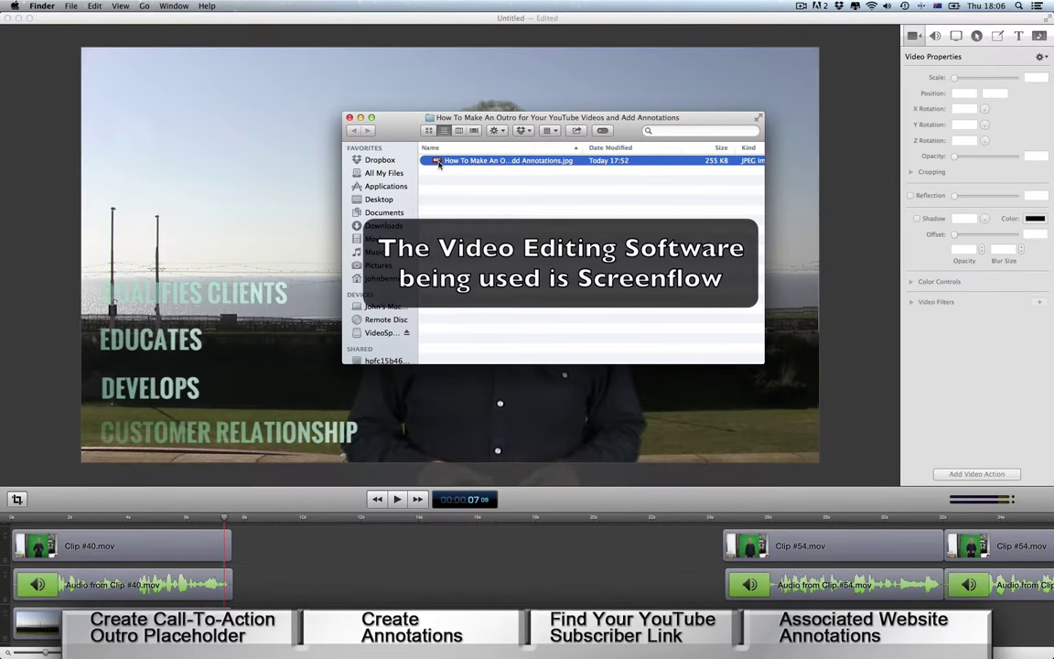
Put the outro JPEG on the bottom track, lengthen it, and slide both Clip #54 clips left.
{"action": "left_click_drag", "start_coordinate": [438, 165], "coordinate": [264, 547]}
{"action": "left_click", "coordinate": [254, 516]}
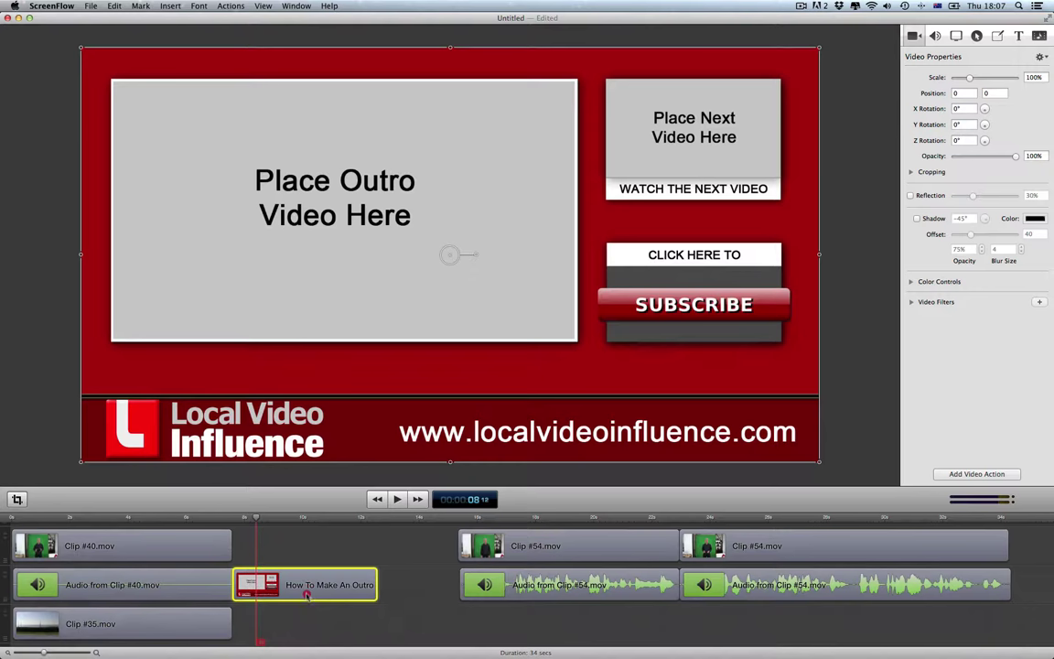
{"action": "left_click_drag", "start_coordinate": [305, 583], "coordinate": [306, 612]}
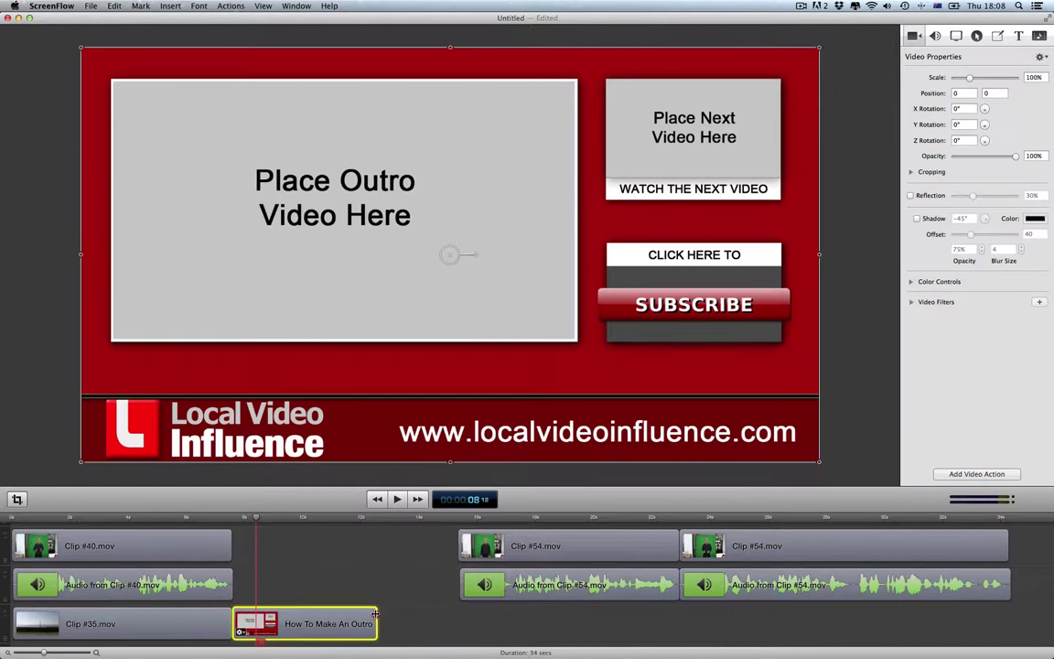
{"action": "left_click_drag", "start_coordinate": [375, 613], "coordinate": [956, 624]}
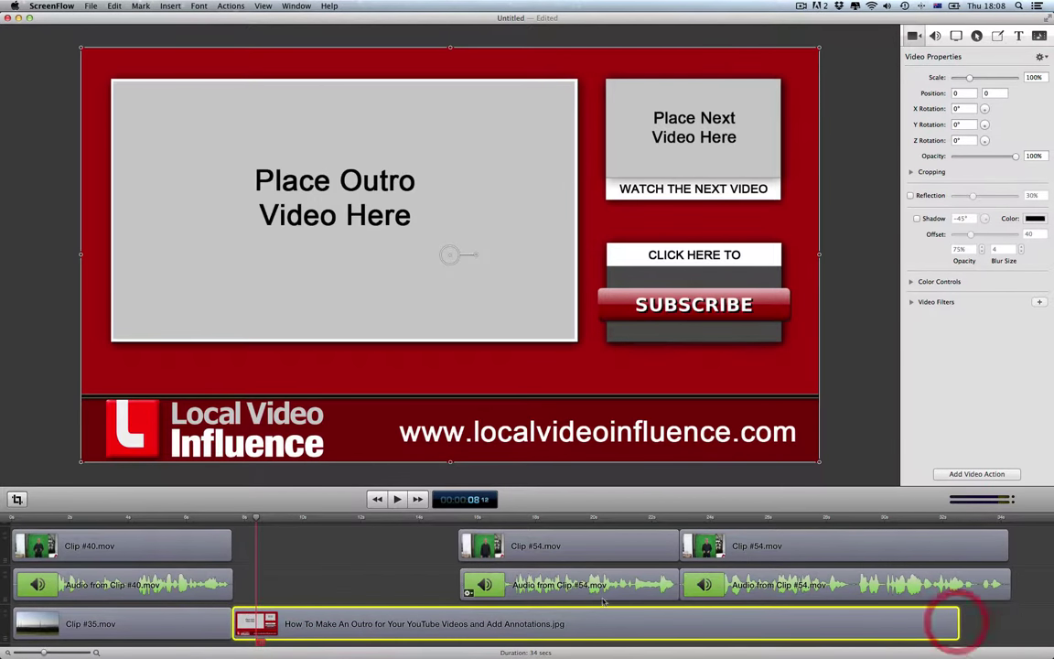
{"action": "left_click_drag", "start_coordinate": [426, 551], "coordinate": [732, 576]}
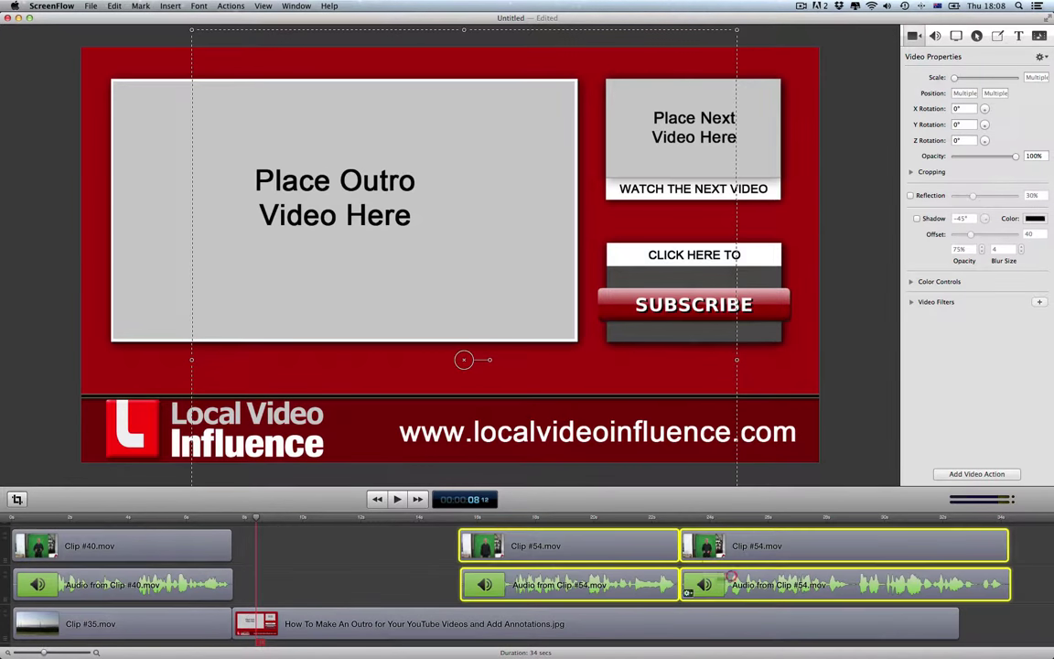
{"action": "left_click_drag", "start_coordinate": [558, 540], "coordinate": [398, 585]}
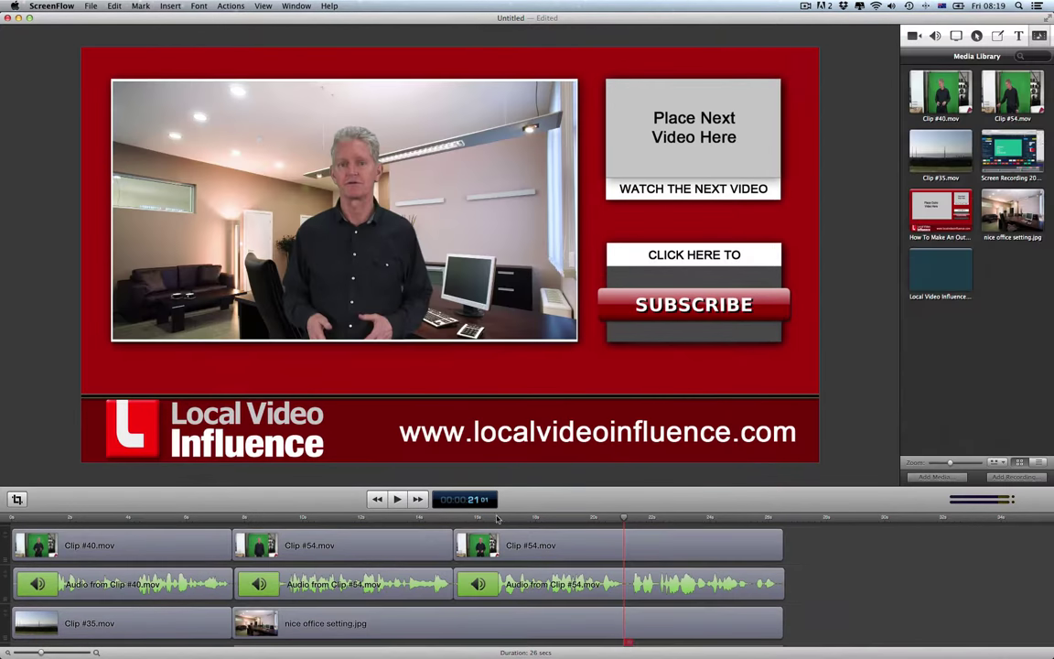
Add the Local Video Influence video and resize it to fill the Place Next Video Here box.
{"action": "scroll", "coordinate": [500, 523], "scroll_direction": "down", "scroll_amount": 1}
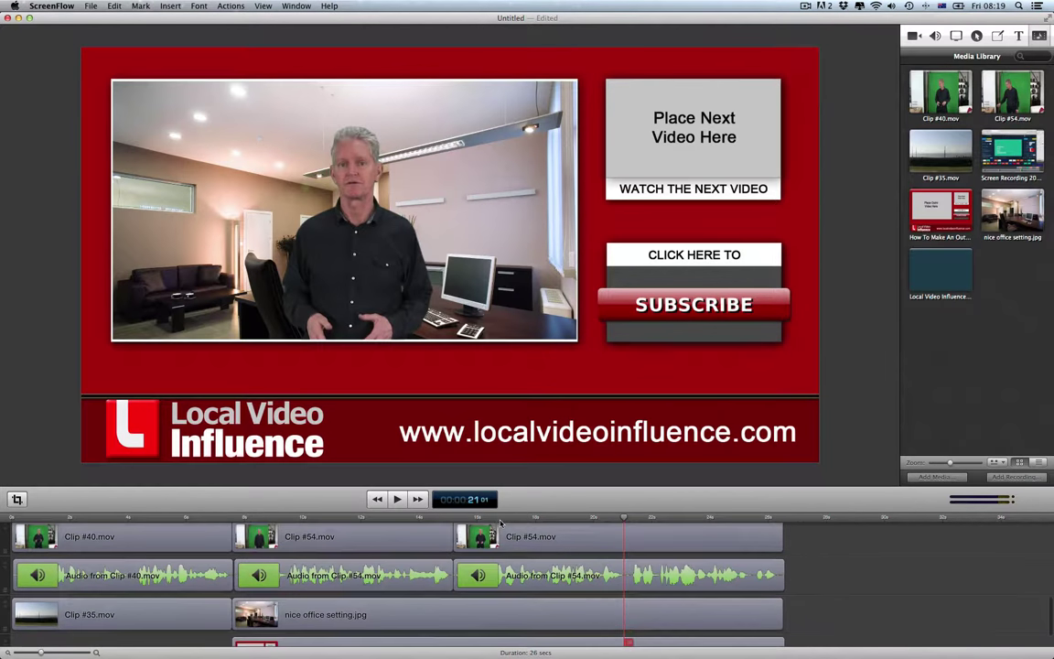
{"action": "scroll", "coordinate": [272, 582], "scroll_direction": "up", "scroll_amount": 1}
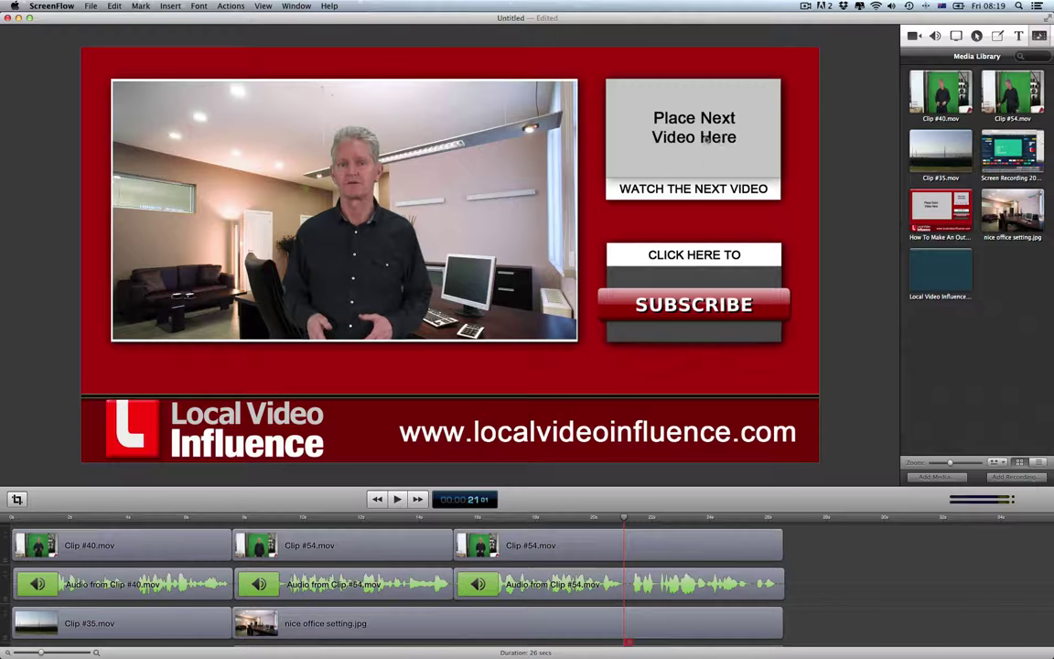
{"action": "left_click", "coordinate": [935, 265]}
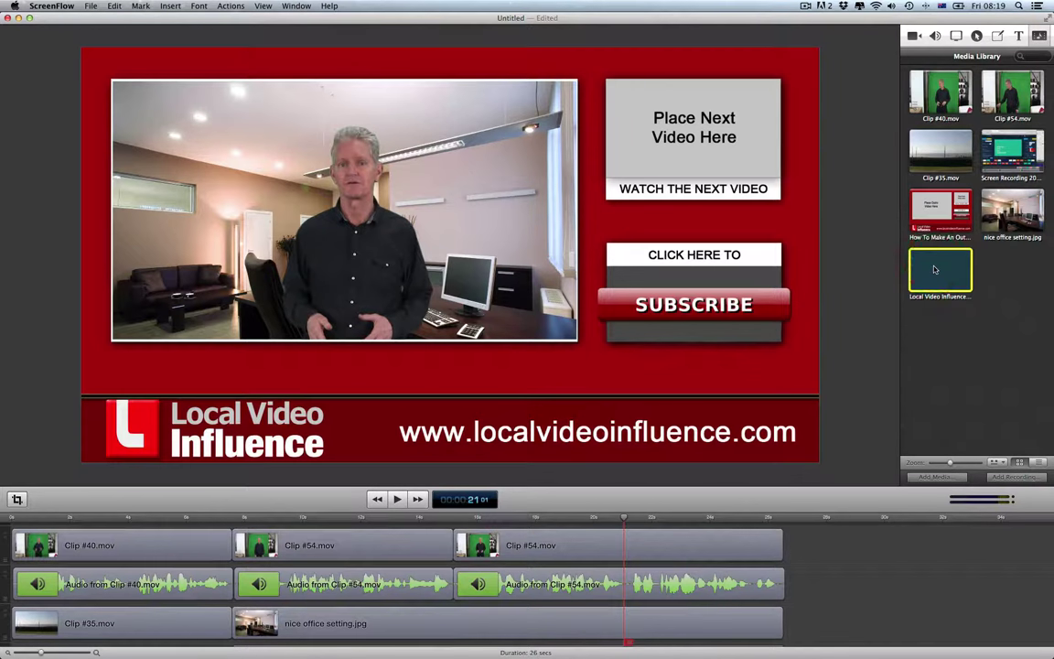
{"action": "left_click_drag", "start_coordinate": [930, 265], "coordinate": [602, 220]}
{"action": "left_click", "coordinate": [275, 398]}
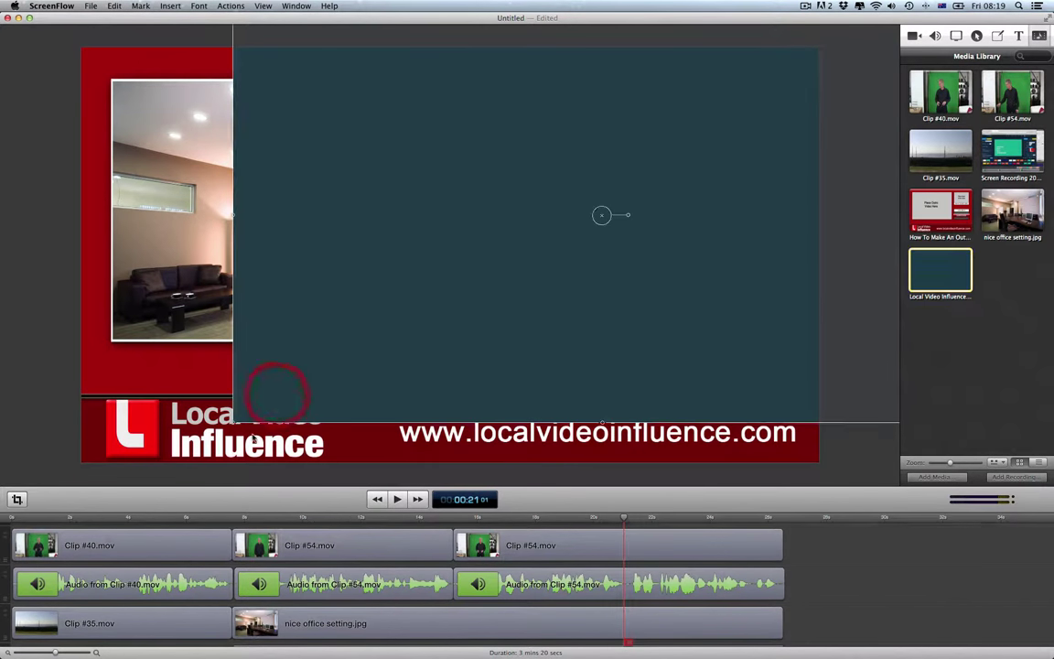
{"action": "left_click_drag", "start_coordinate": [234, 425], "coordinate": [666, 177]}
{"action": "left_click_drag", "start_coordinate": [772, 140], "coordinate": [549, 256]}
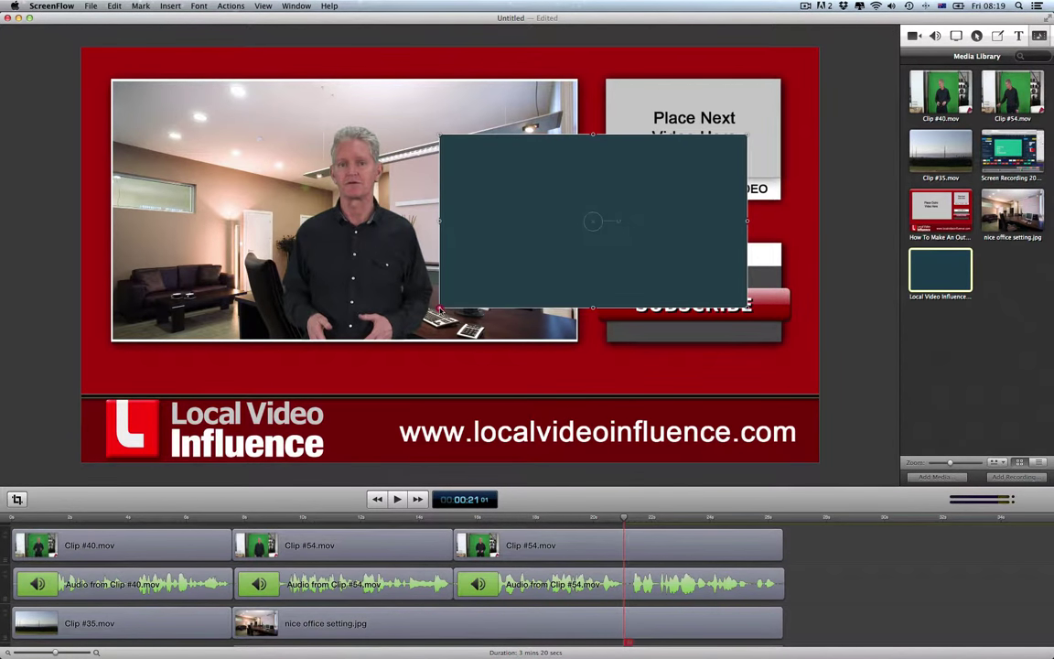
{"action": "left_click_drag", "start_coordinate": [440, 308], "coordinate": [562, 238]}
{"action": "left_click", "coordinate": [618, 192]}
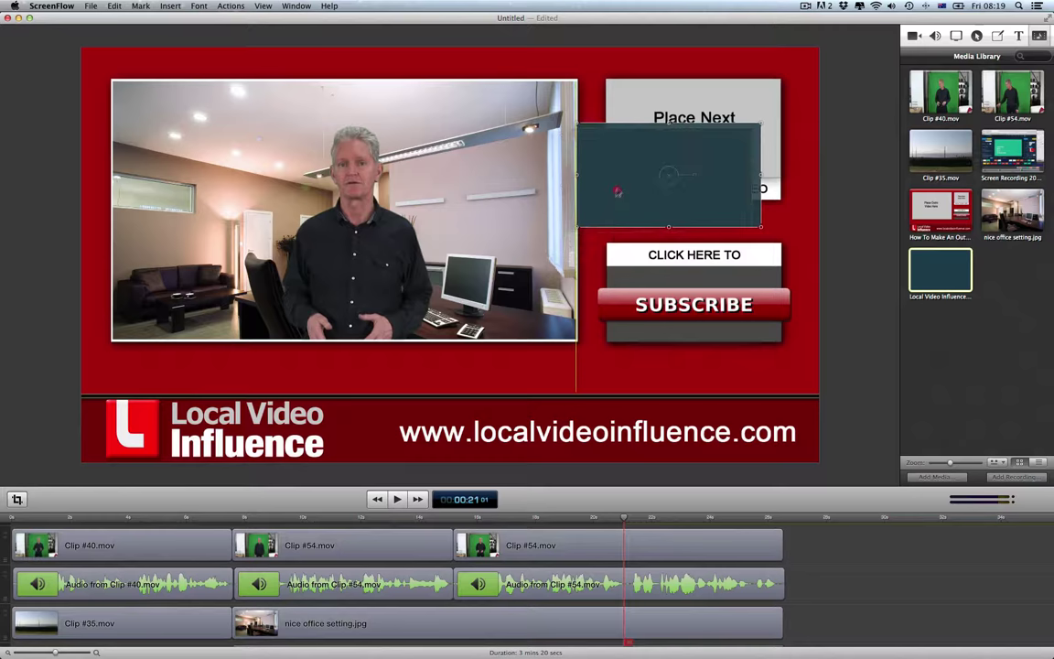
{"action": "left_click_drag", "start_coordinate": [618, 192], "coordinate": [630, 152]}
{"action": "left_click_drag", "start_coordinate": [594, 188], "coordinate": [607, 179]}
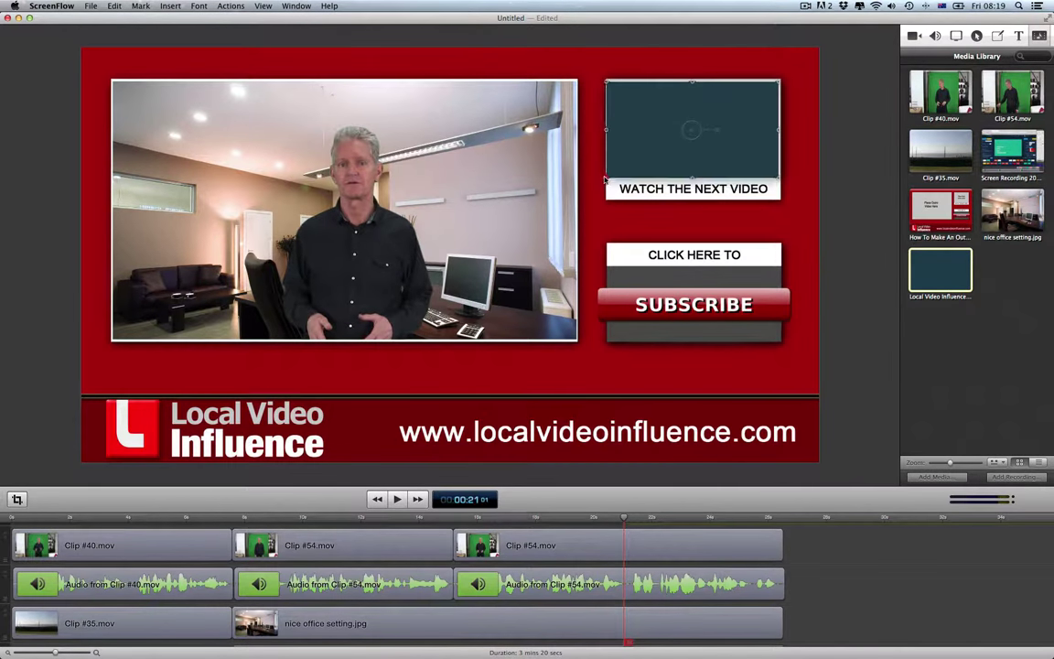
{"action": "left_click", "coordinate": [751, 220]}
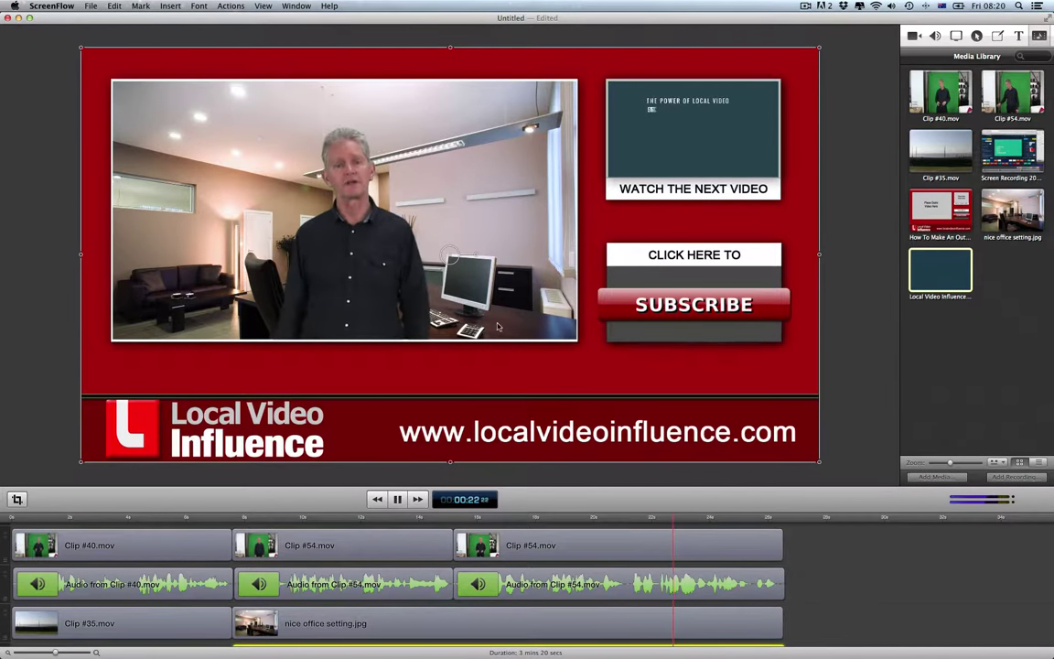
Detach the Local Video Influence clip's audio and delete the detached track.
{"action": "key", "text": "space"}
{"action": "scroll", "coordinate": [851, 587], "scroll_direction": "down", "scroll_amount": 10}
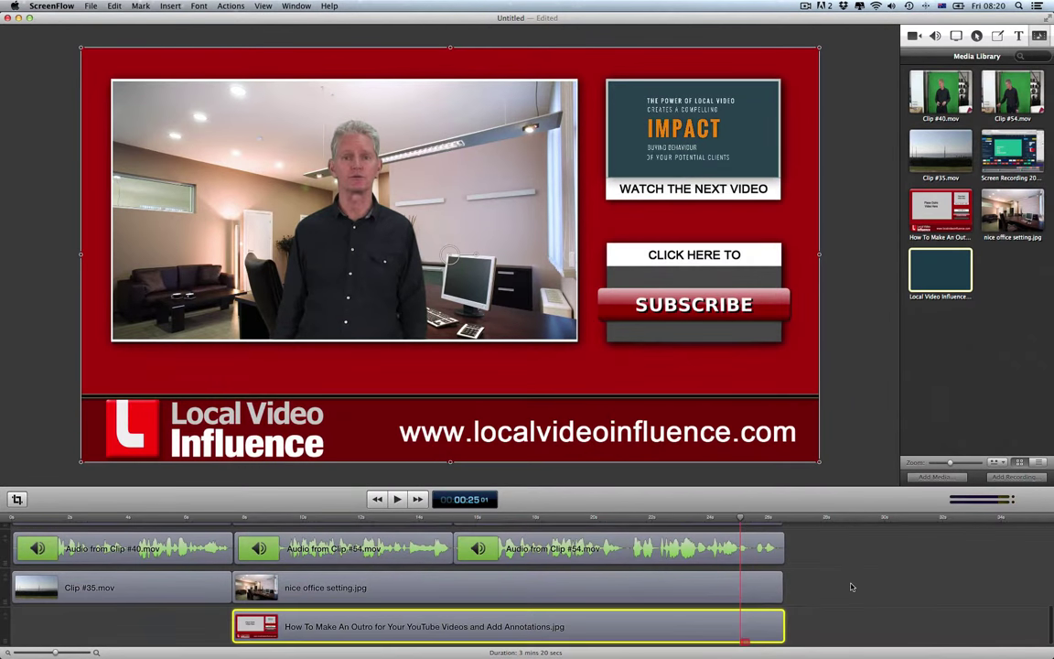
{"action": "scroll", "coordinate": [851, 584], "scroll_direction": "up", "scroll_amount": 10}
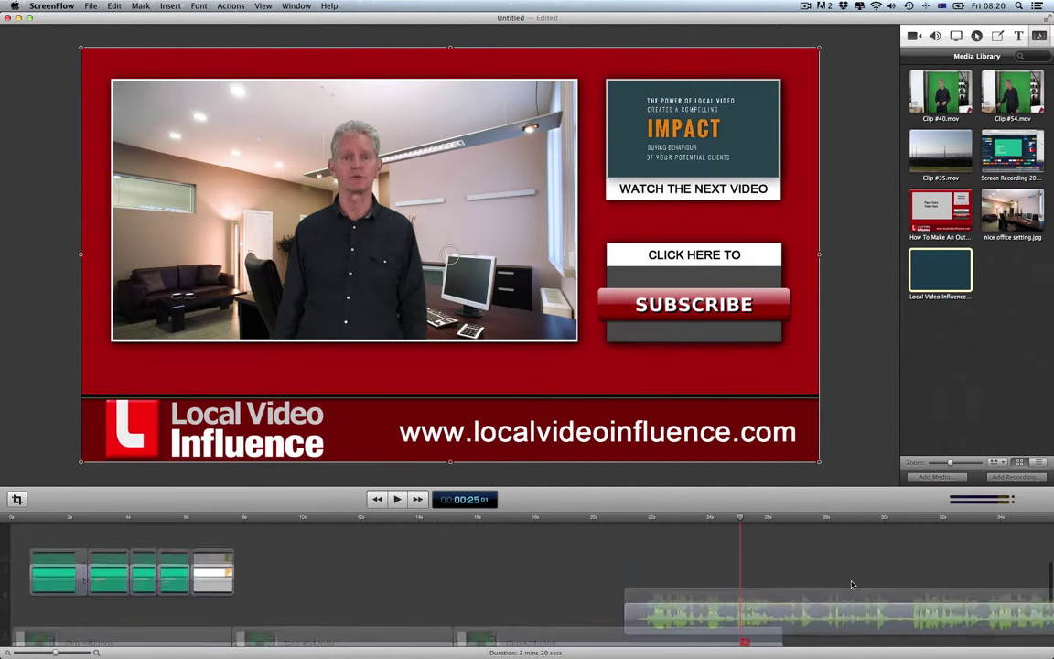
{"action": "right_click", "coordinate": [317, 578]}
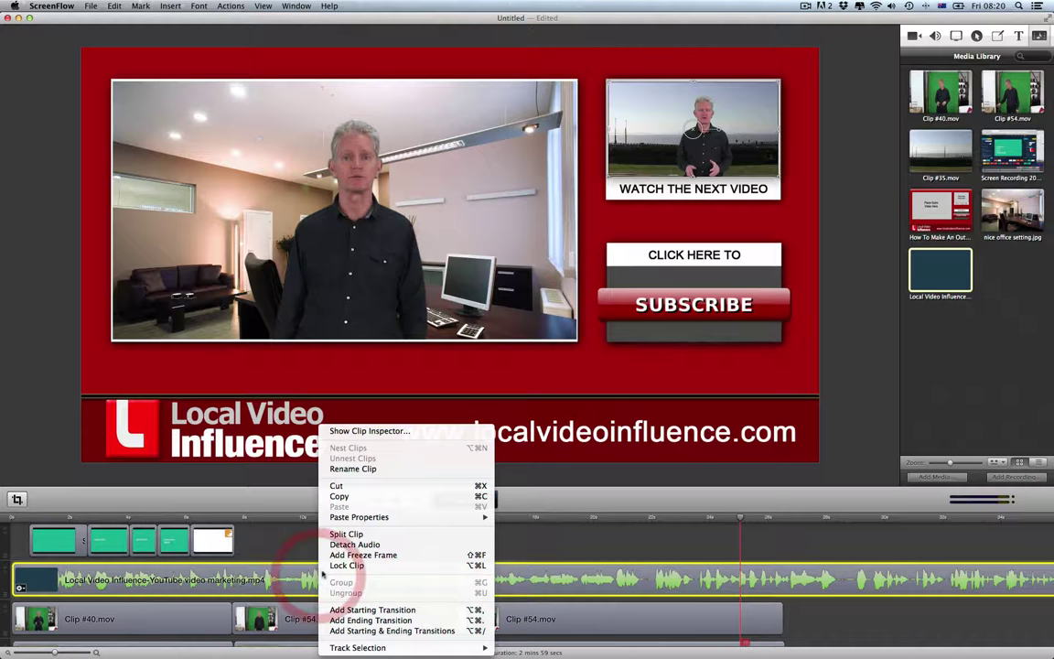
{"action": "left_click", "coordinate": [339, 544]}
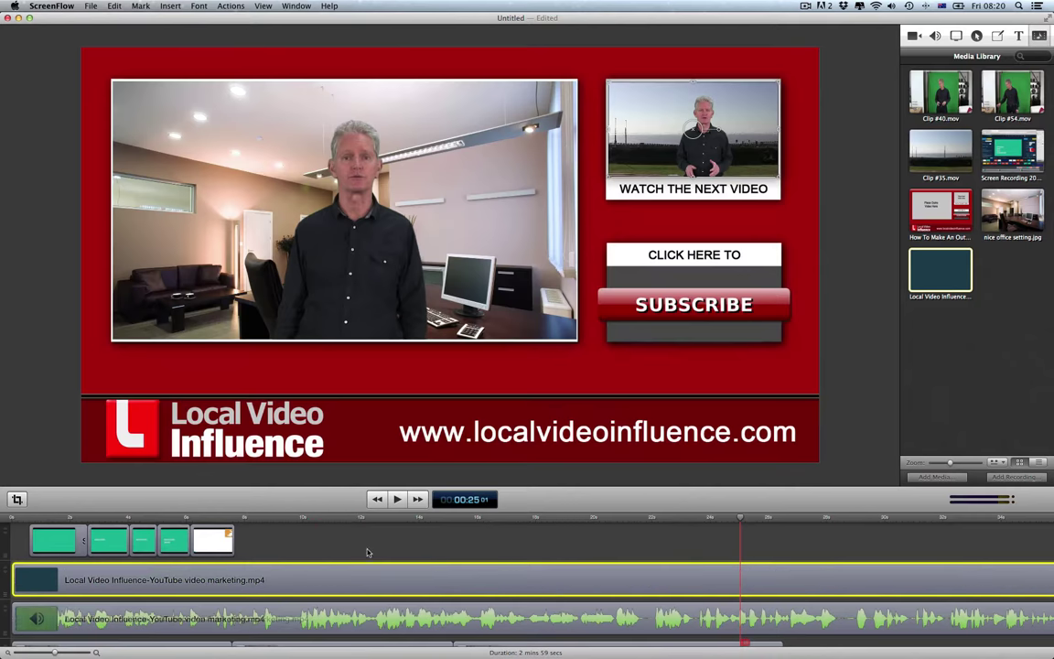
{"action": "left_click", "coordinate": [355, 612]}
{"action": "key", "text": "Delete"}
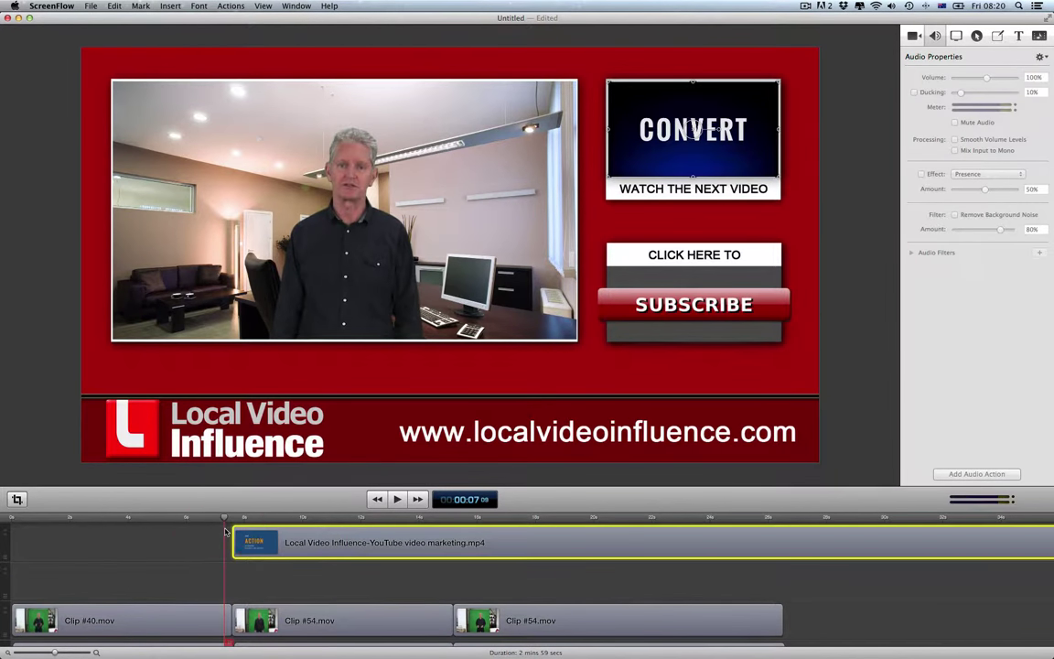
Play back the outro to check the silent next-video clip.
{"action": "key", "text": "space"}
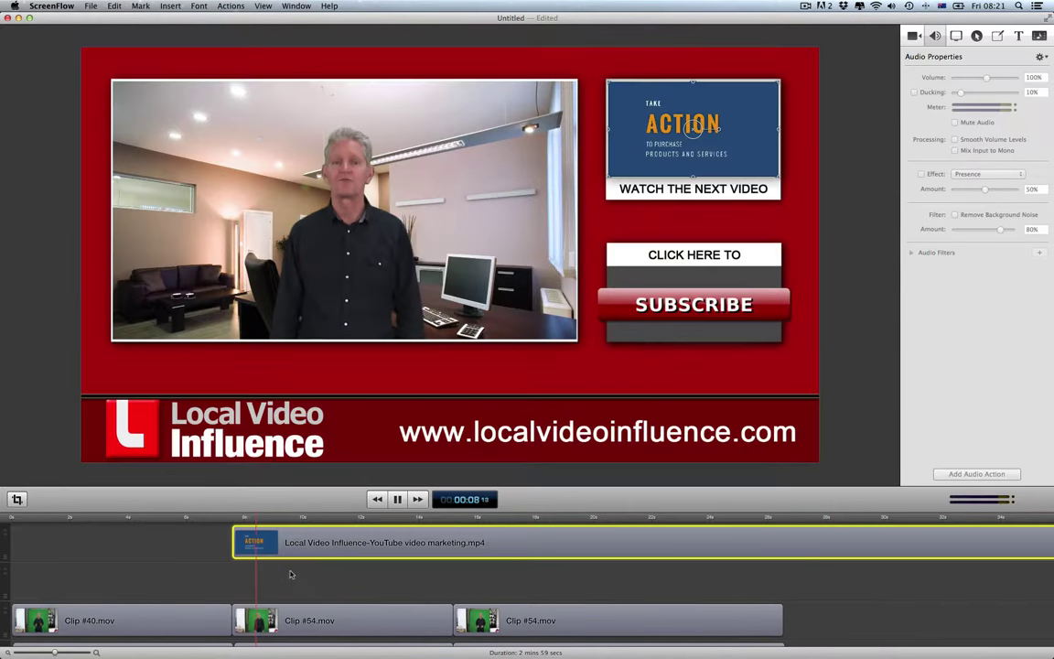
{"action": "left_click", "coordinate": [298, 577]}
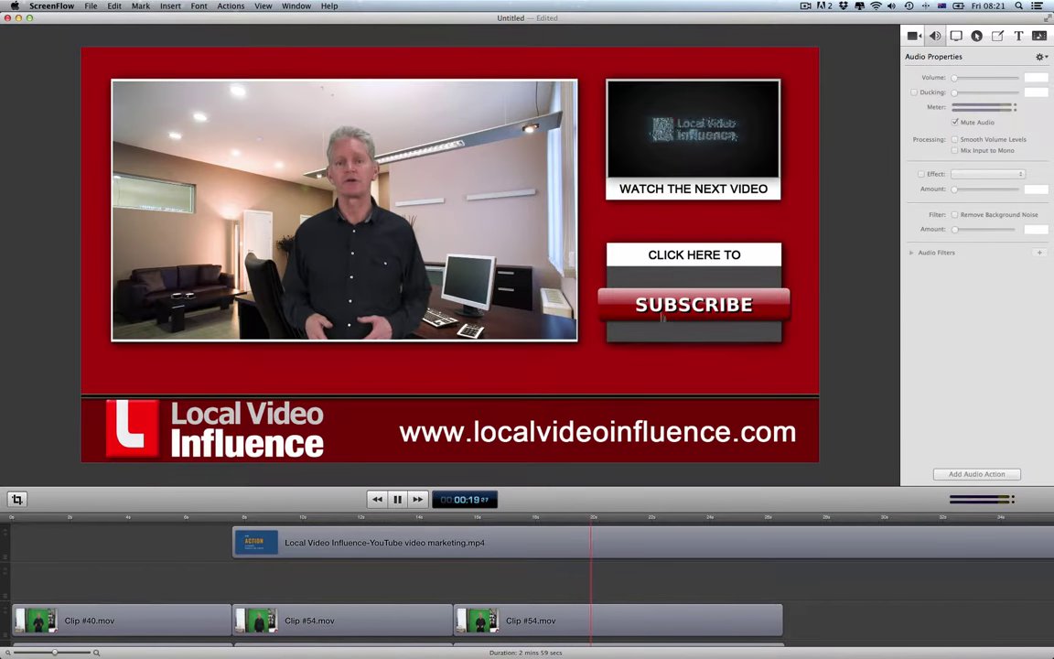
{"action": "left_click", "coordinate": [665, 160]}
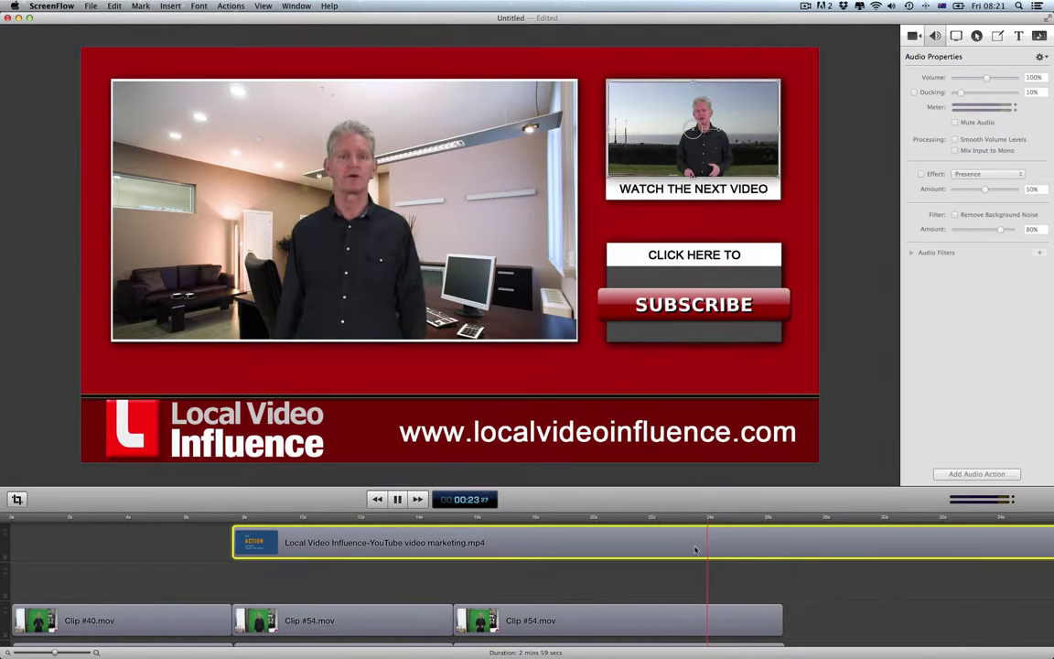
{"action": "left_click", "coordinate": [705, 582]}
{"action": "key", "text": "space"}
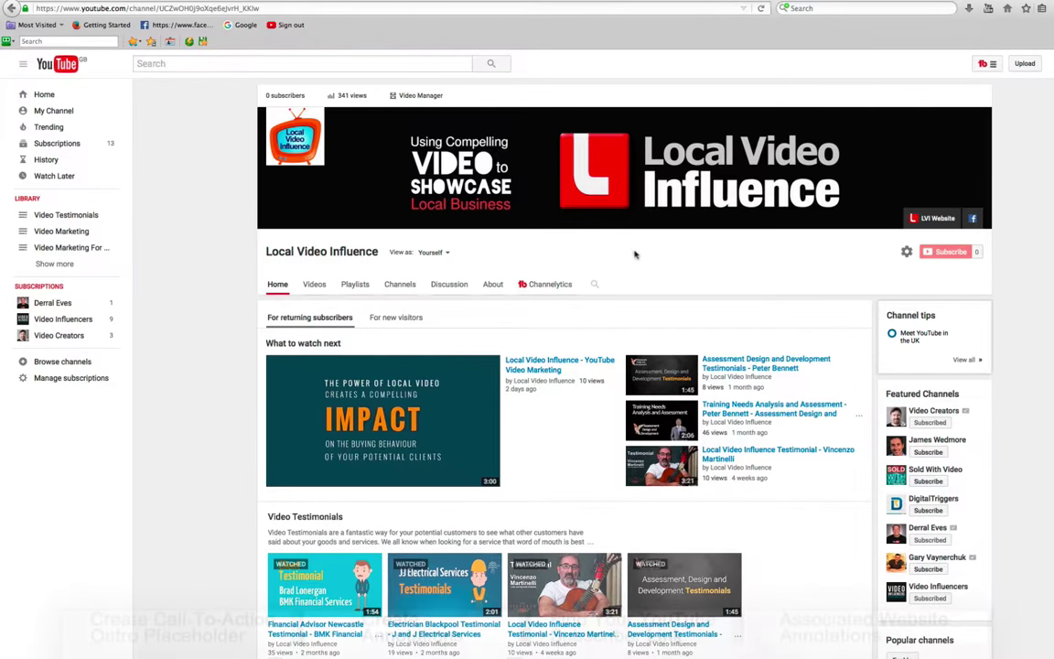
Open Annotations for 'How To Make An Outro for Your YouTube Videos and Add Annotations'.
{"action": "left_click", "coordinate": [414, 97]}
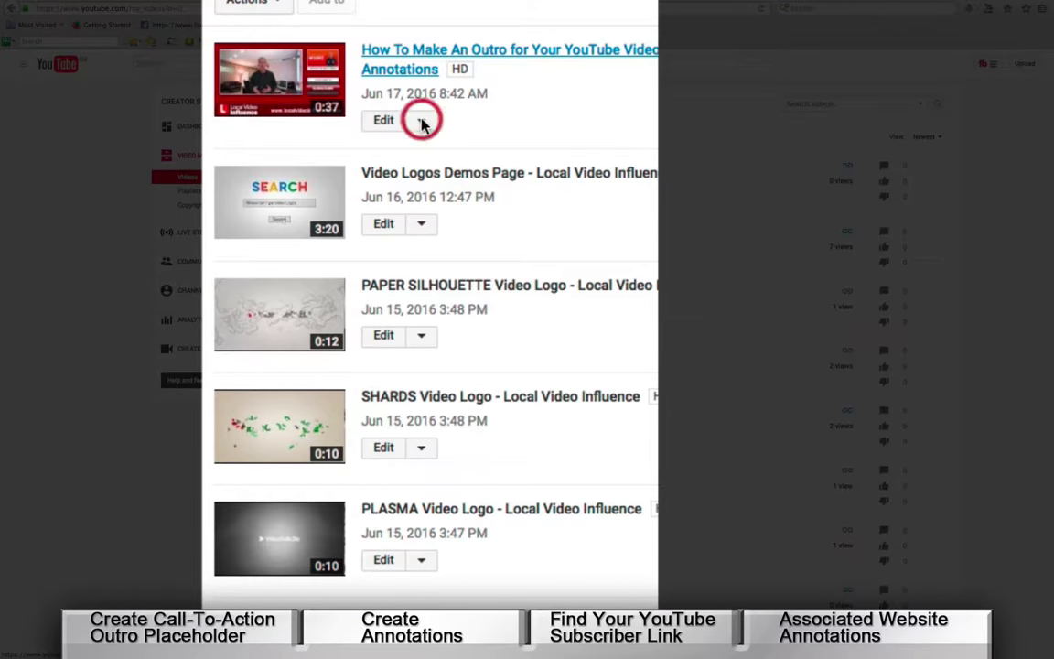
{"action": "left_click", "coordinate": [422, 122]}
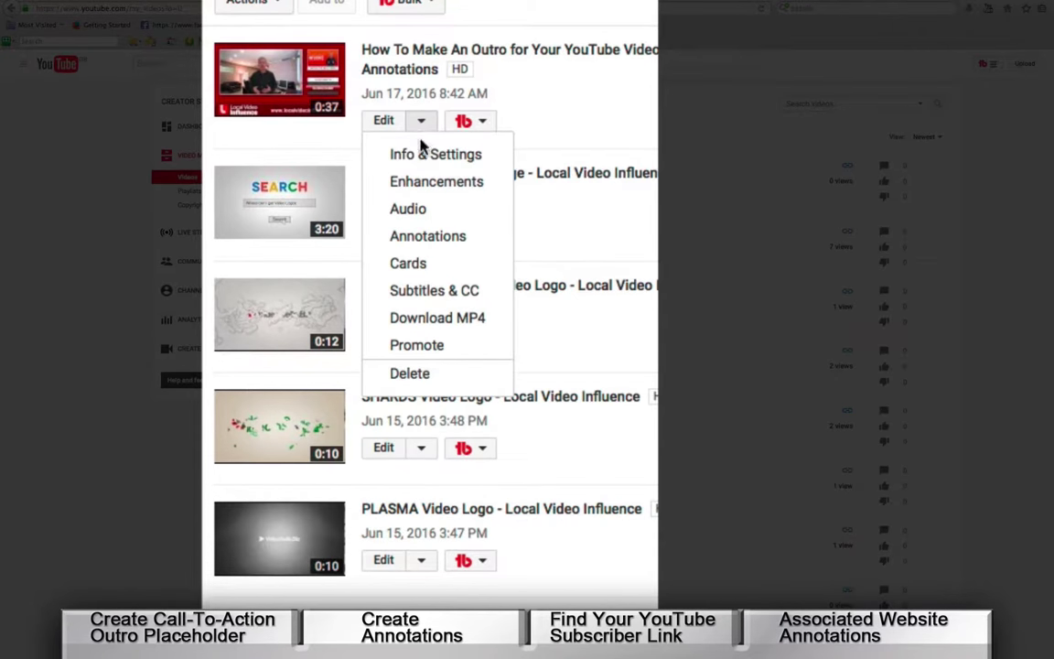
{"action": "left_click", "coordinate": [427, 238]}
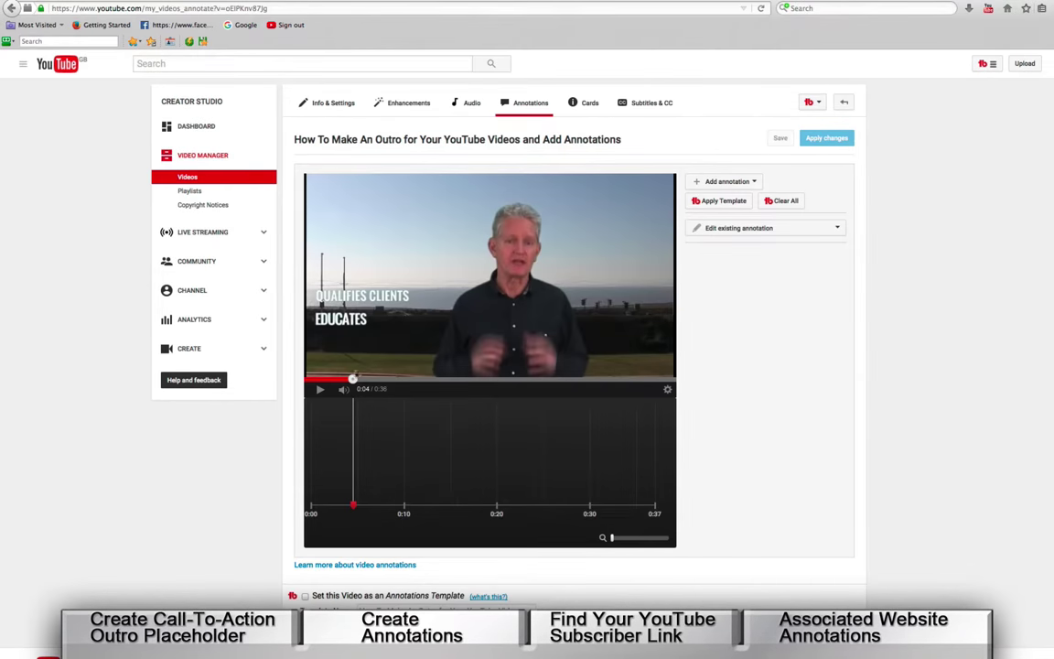
Add a spotlight at 0:08 sized over the ACTION next-video thumbnail.
{"action": "left_click", "coordinate": [319, 391]}
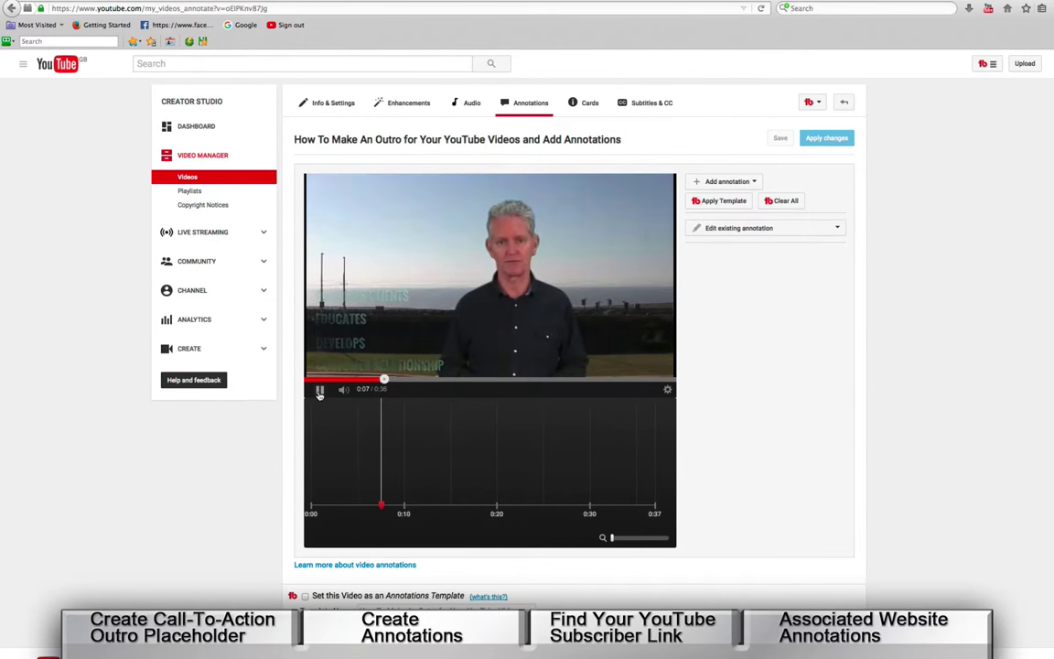
{"action": "left_click", "coordinate": [319, 391]}
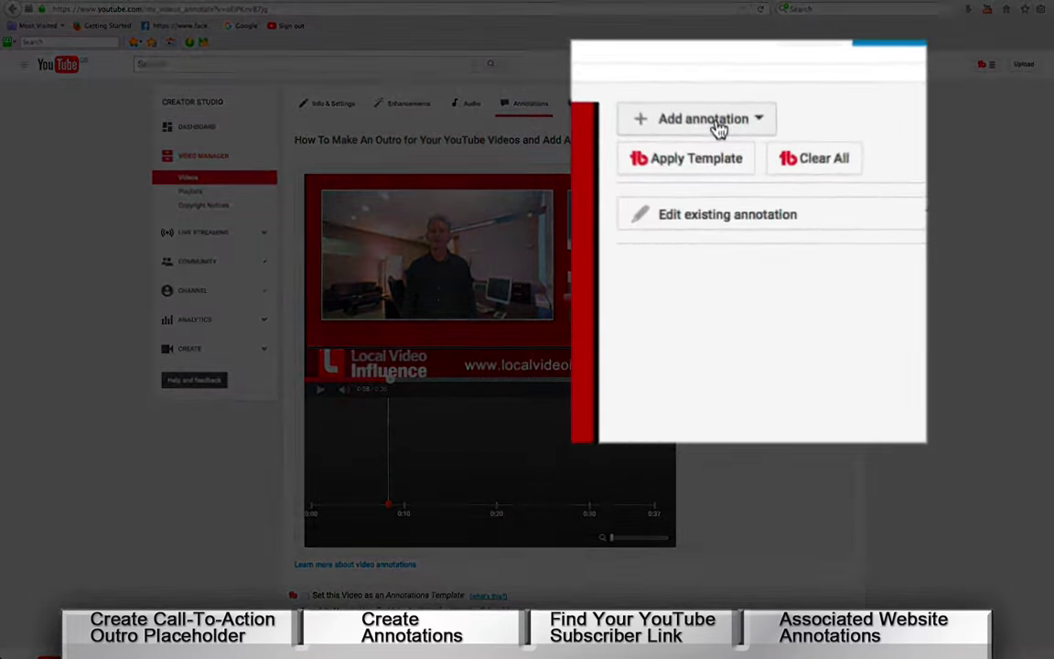
{"action": "left_click", "coordinate": [729, 181]}
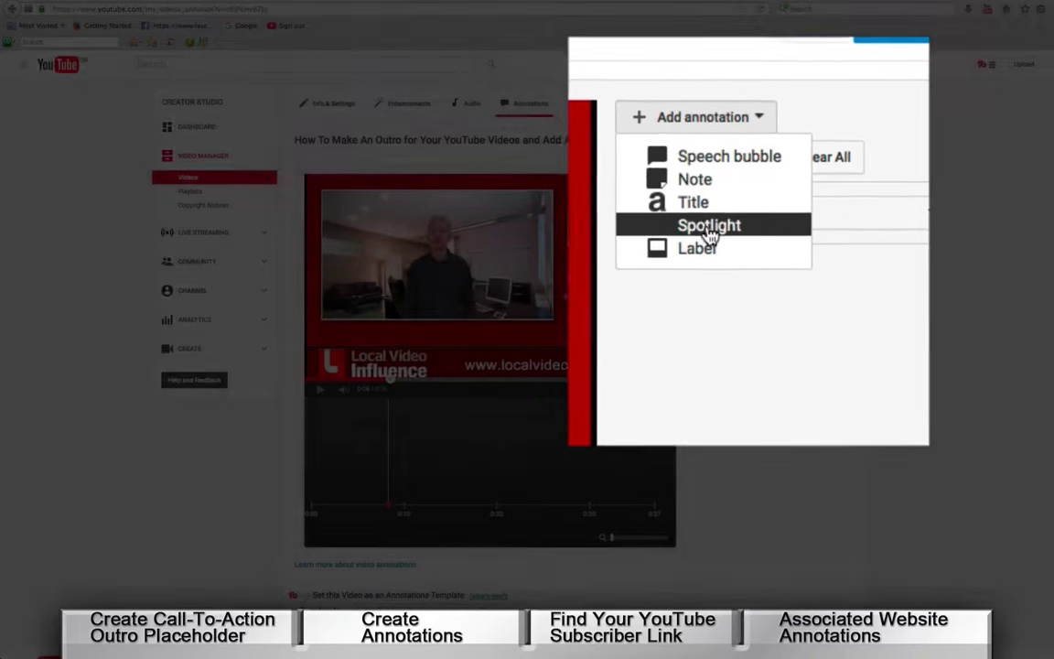
{"action": "left_click", "coordinate": [730, 234]}
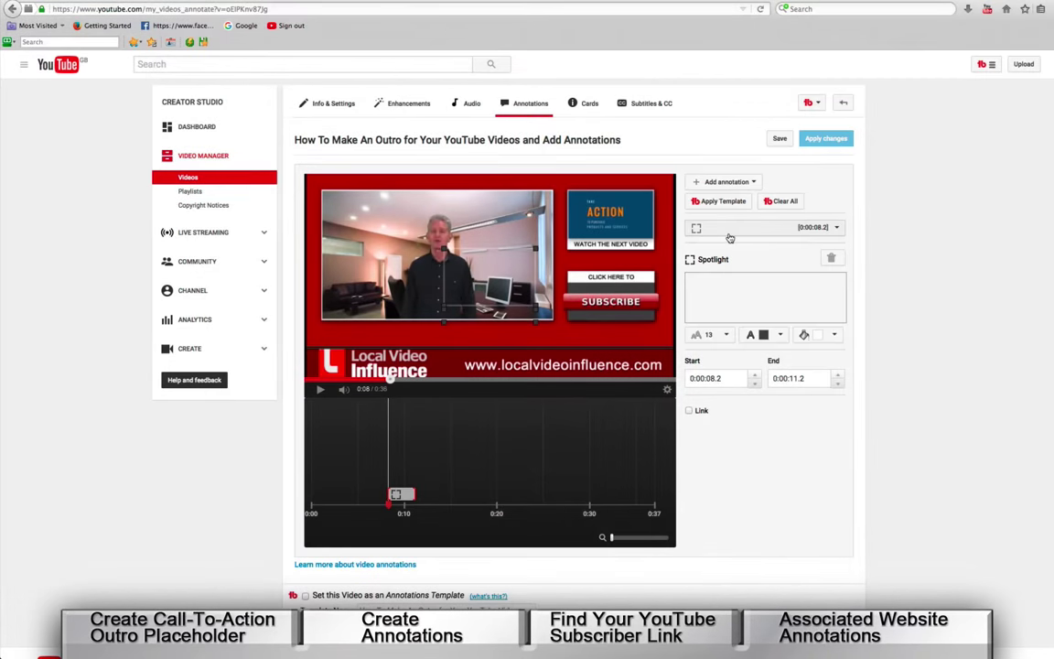
{"action": "left_click_drag", "start_coordinate": [552, 320], "coordinate": [595, 183]}
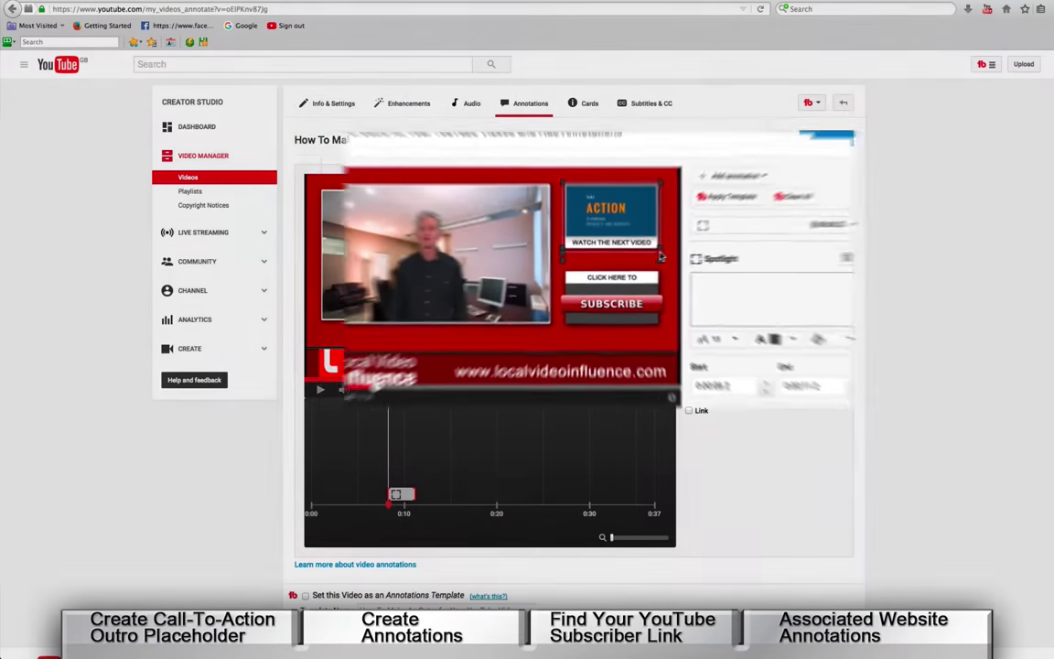
Link the spotlight to the next YouTube video's pasted URL.
{"action": "left_click", "coordinate": [690, 411]}
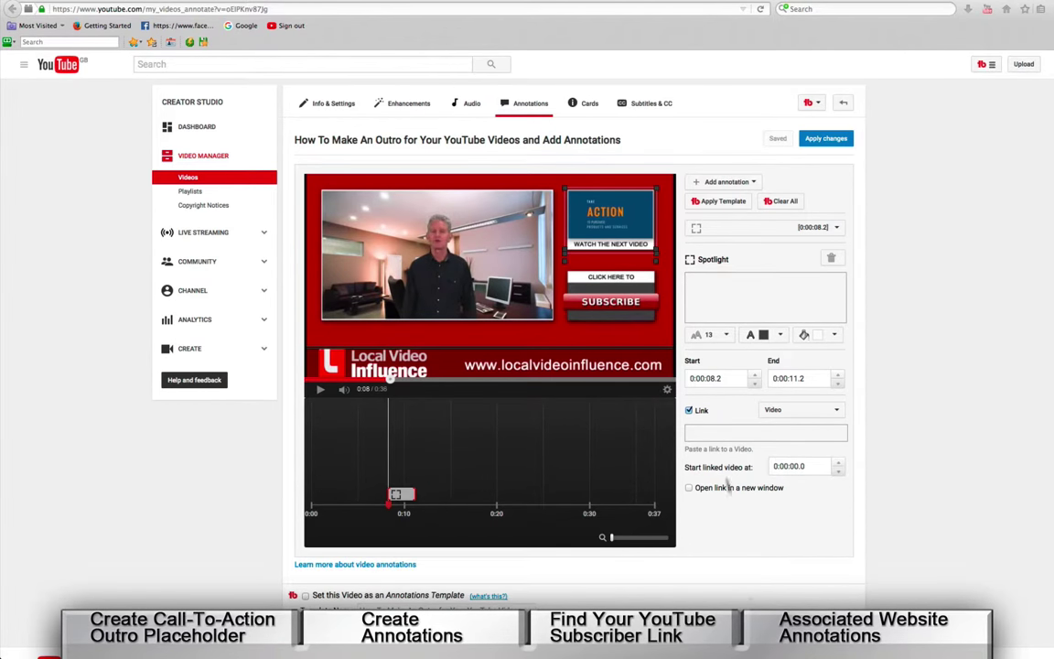
{"action": "left_click", "coordinate": [732, 433]}
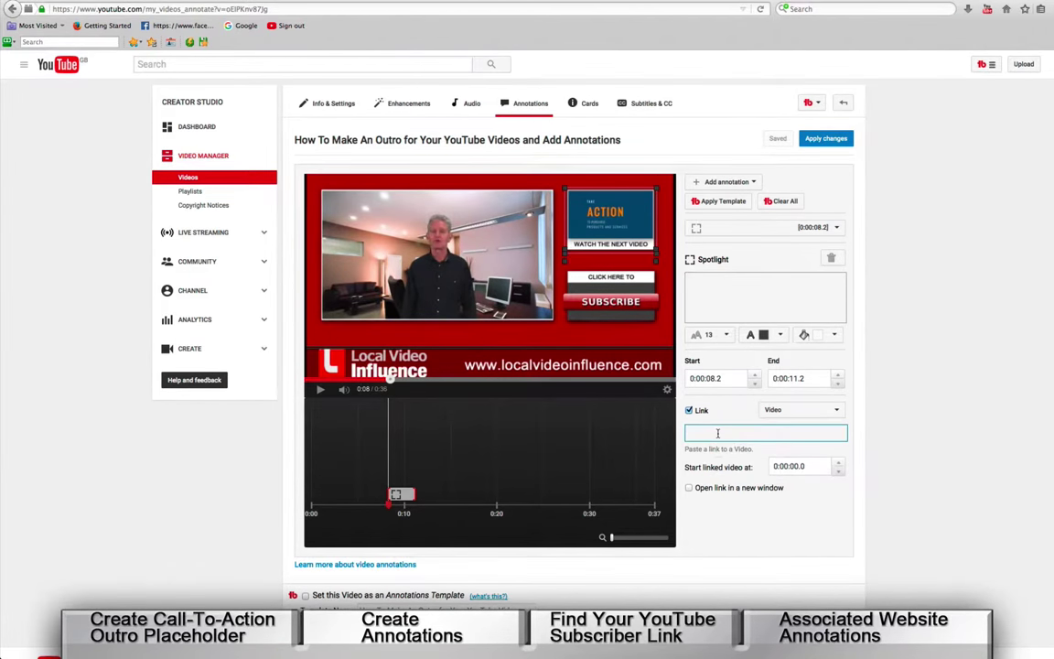
{"action": "type", "text": "https://www.youtube.com/watch?v=RHt8lMJN7U8"}
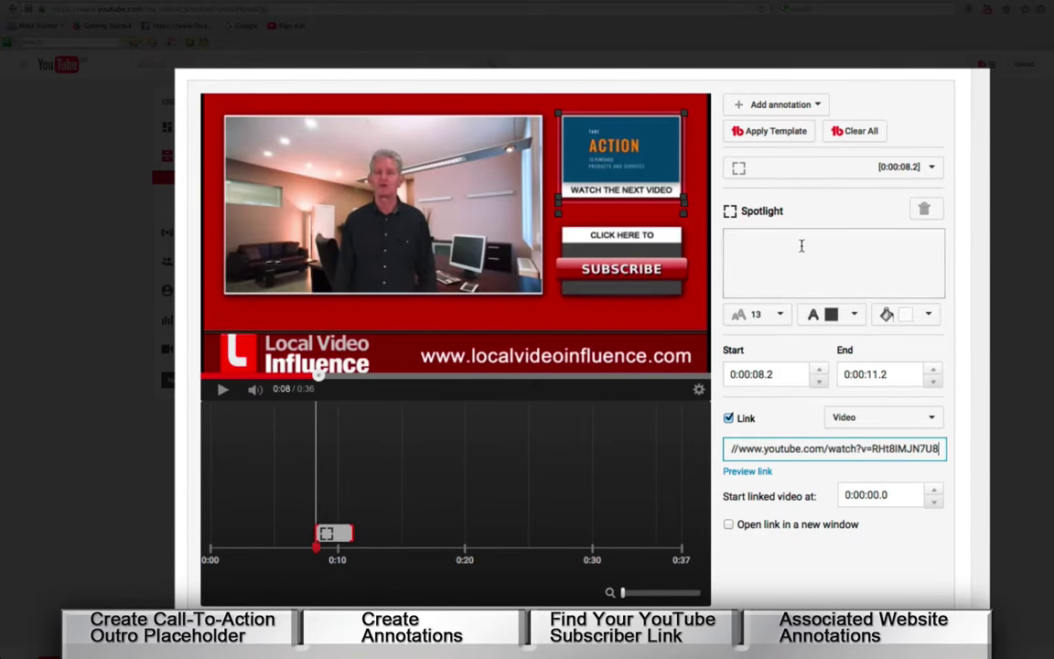
{"action": "left_click", "coordinate": [770, 105]}
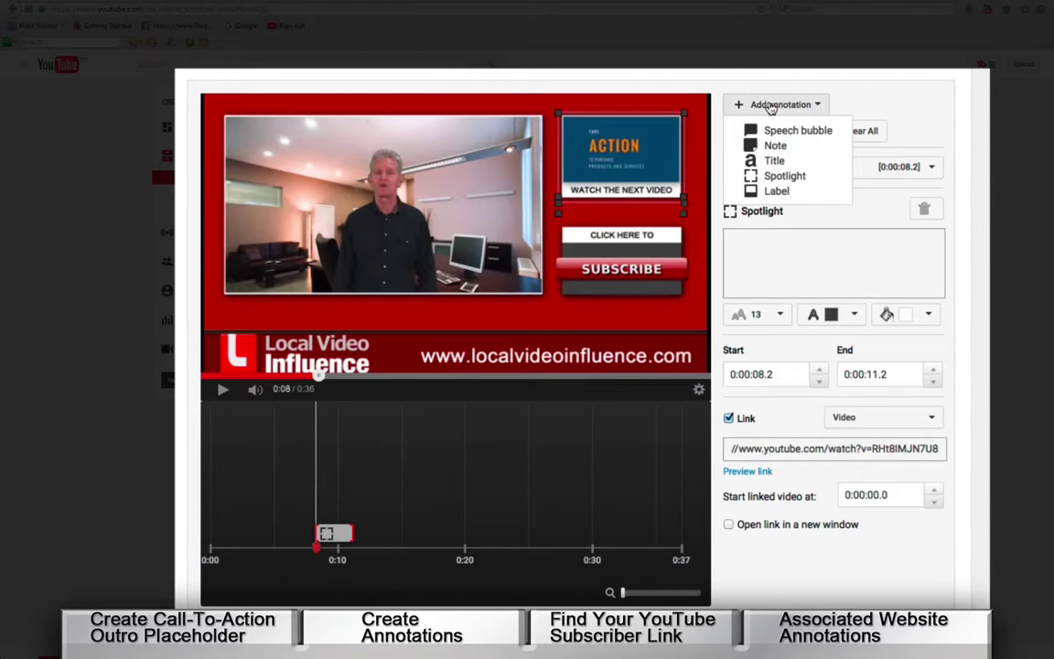
{"action": "left_click", "coordinate": [776, 176]}
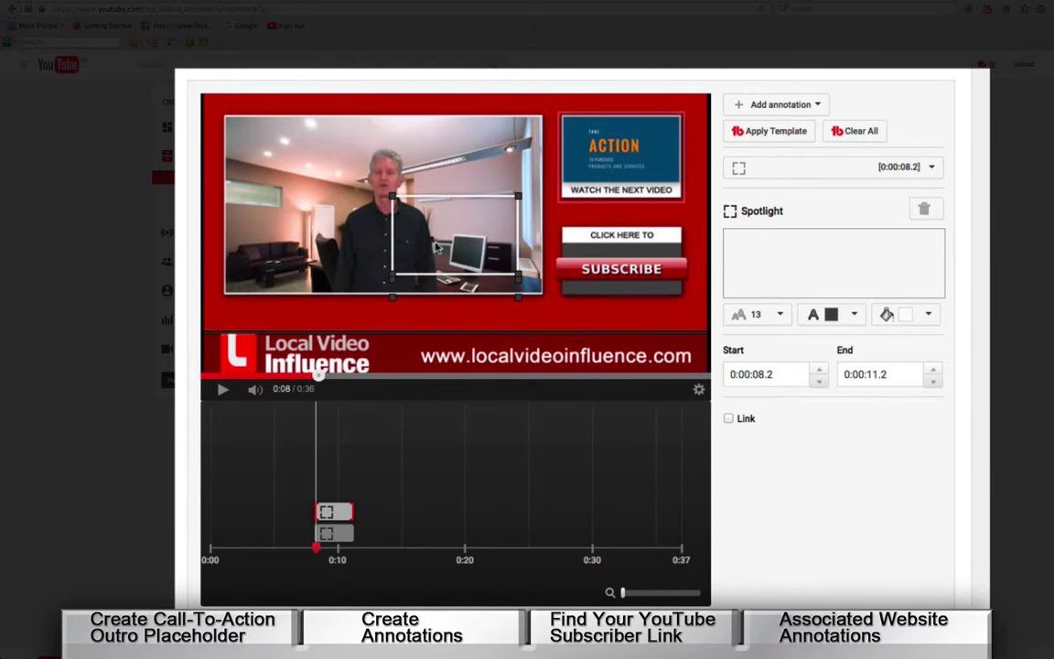
{"action": "left_click_drag", "start_coordinate": [449, 324], "coordinate": [459, 343]}
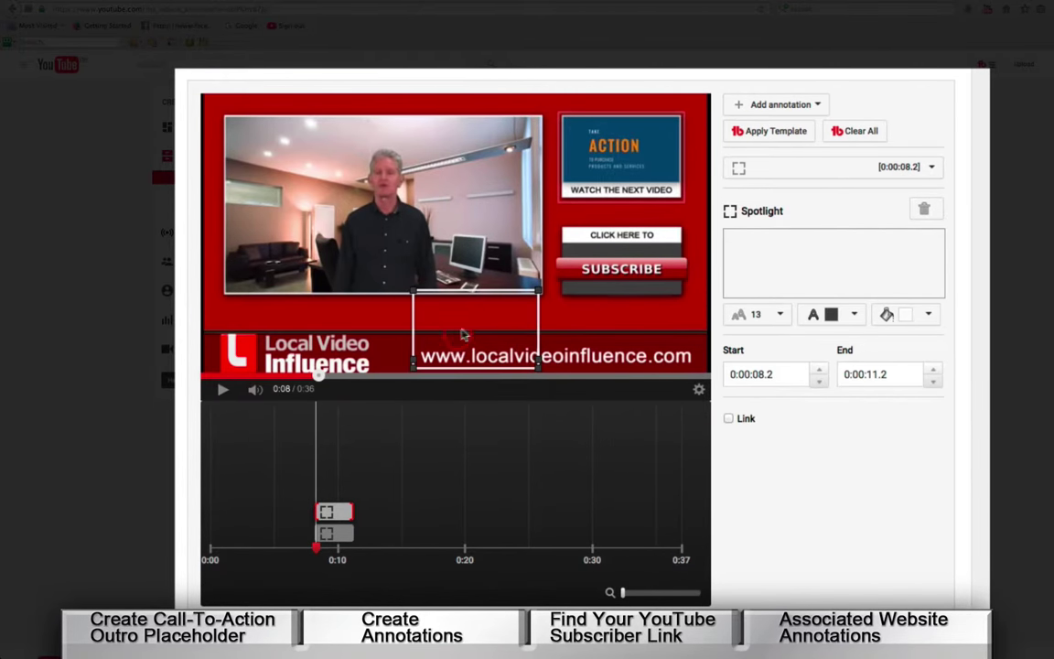
{"action": "left_click_drag", "start_coordinate": [539, 302], "coordinate": [699, 348]}
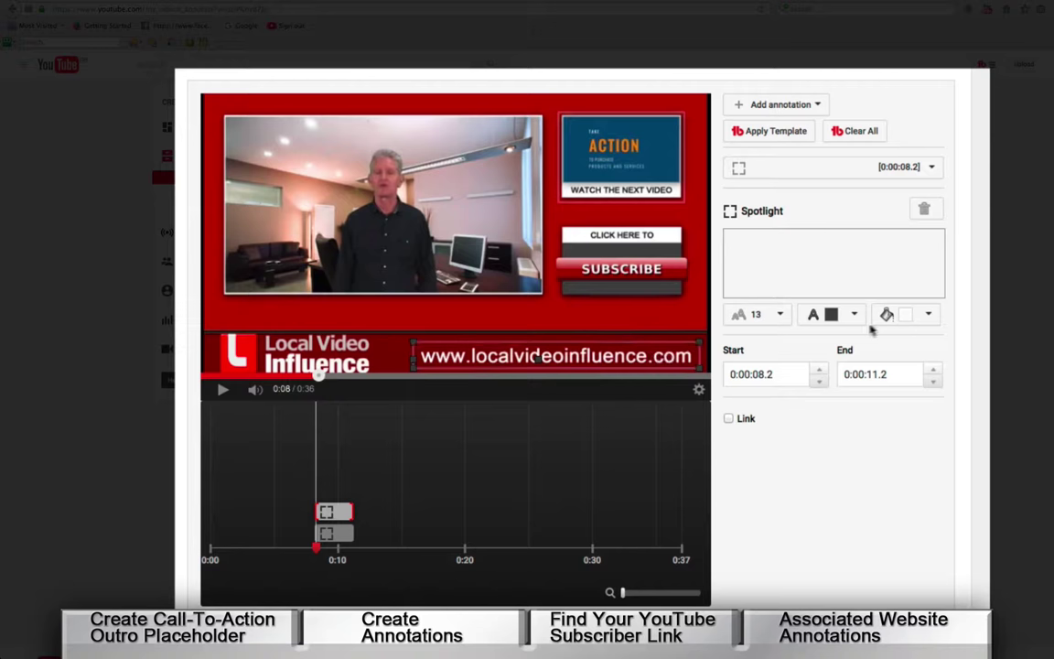
{"action": "left_click", "coordinate": [901, 316]}
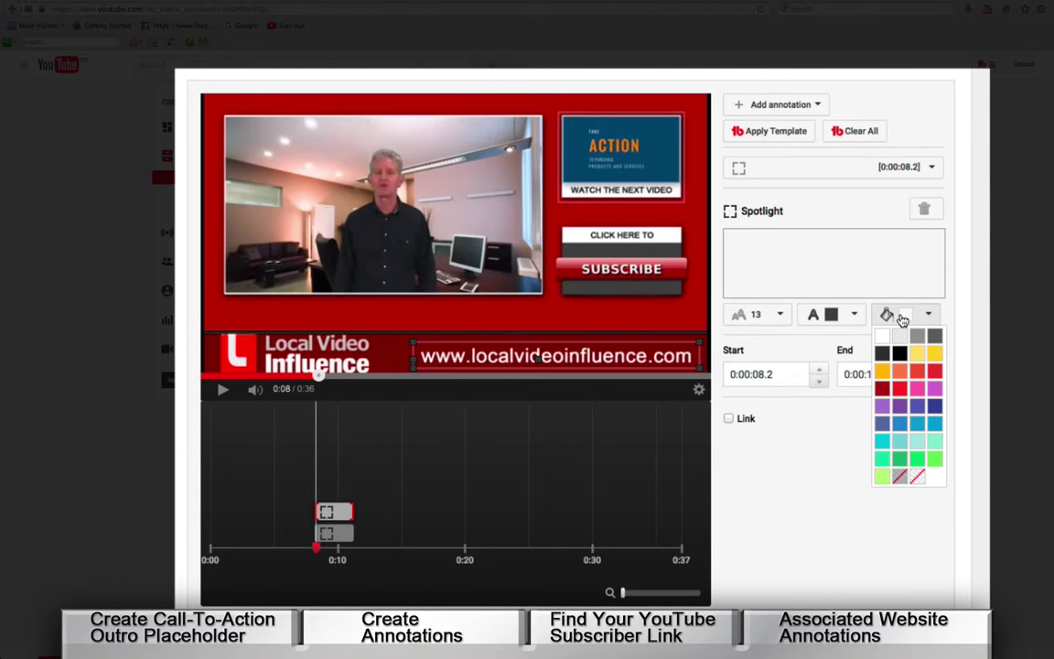
{"action": "left_click", "coordinate": [918, 355]}
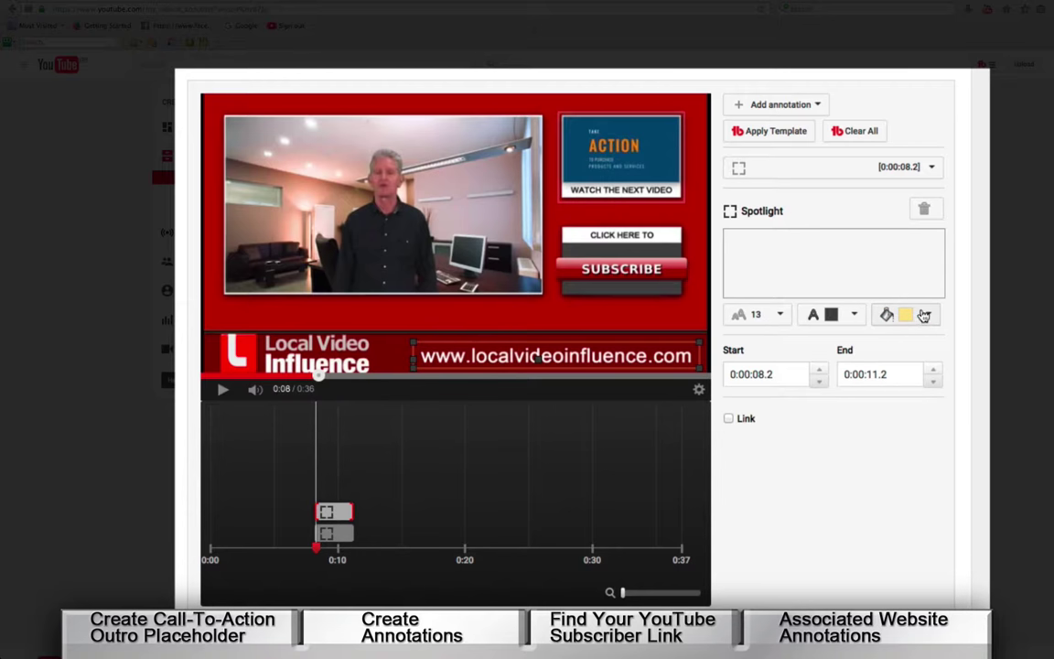
{"action": "left_click", "coordinate": [926, 314]}
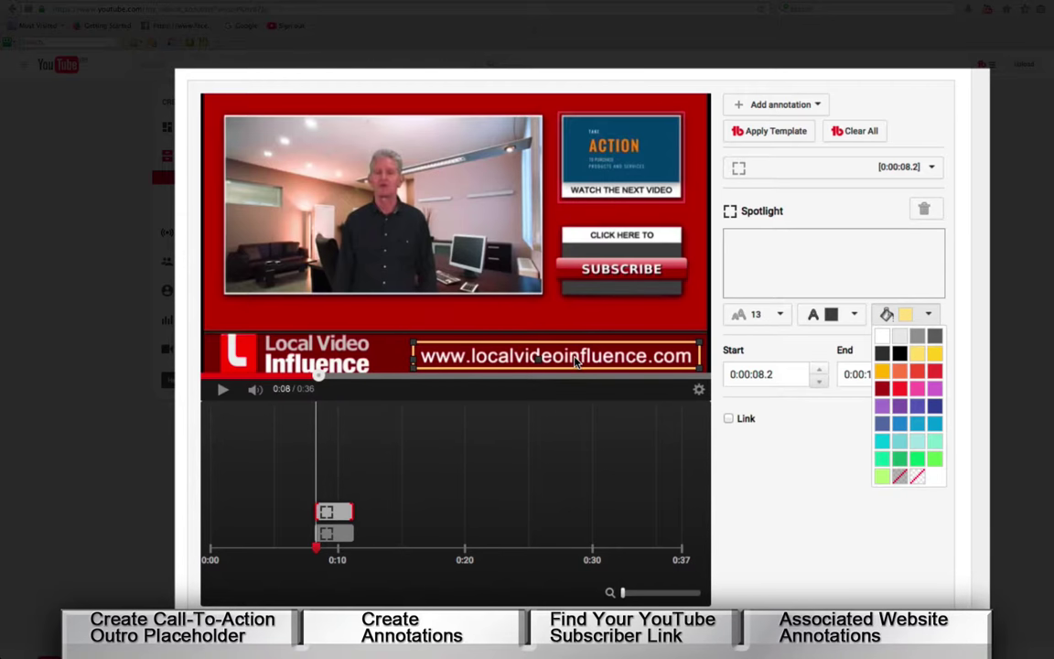
{"action": "left_click", "coordinate": [919, 480]}
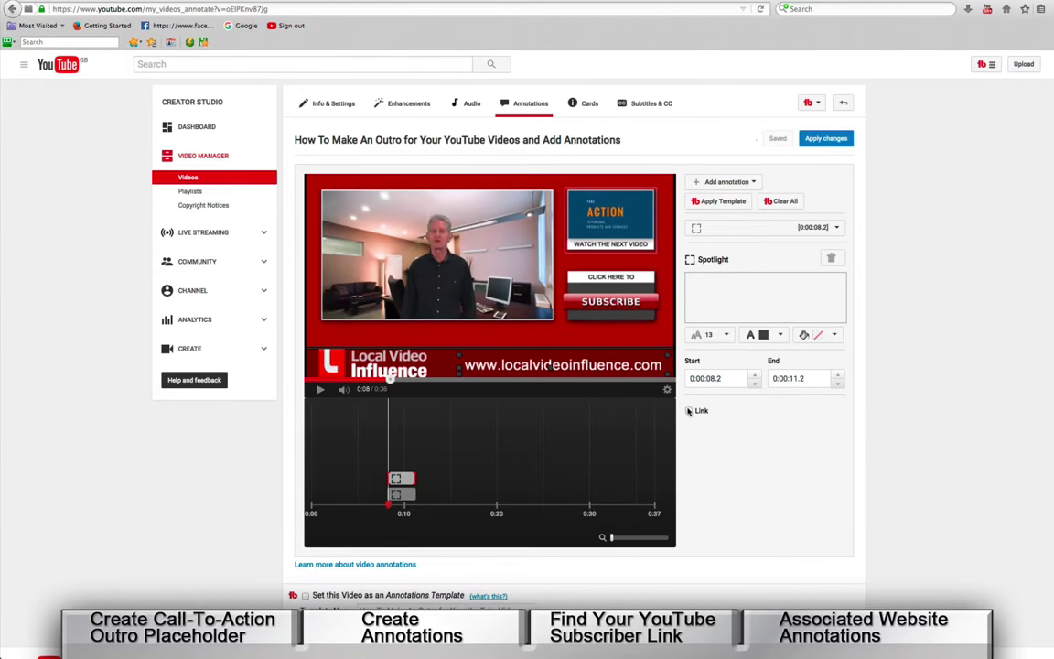
{"action": "left_click", "coordinate": [690, 412]}
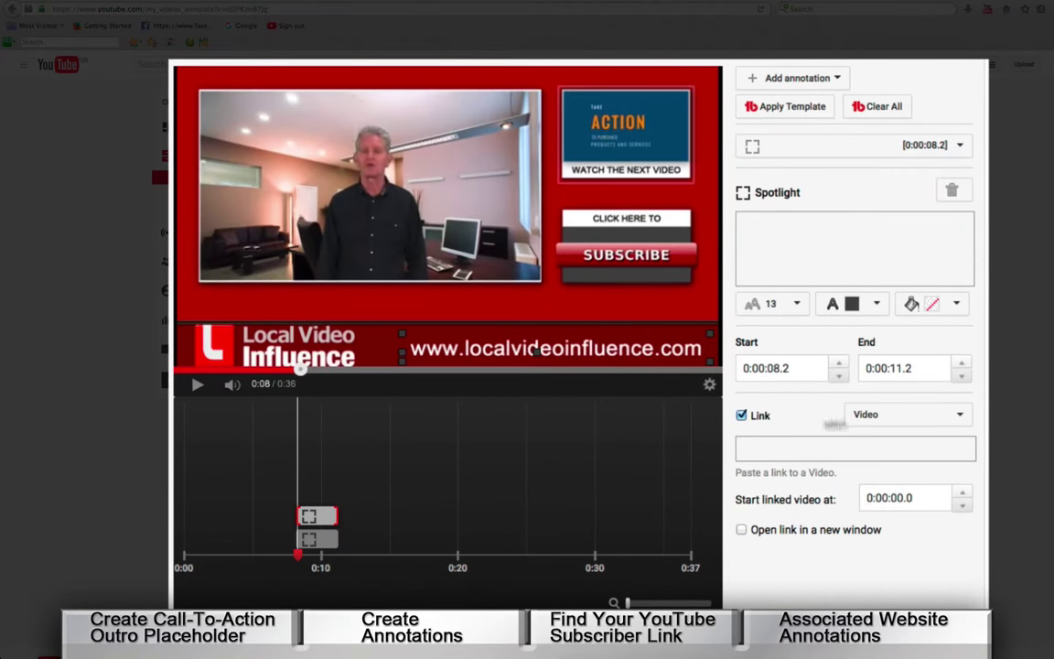
{"action": "left_click", "coordinate": [902, 415]}
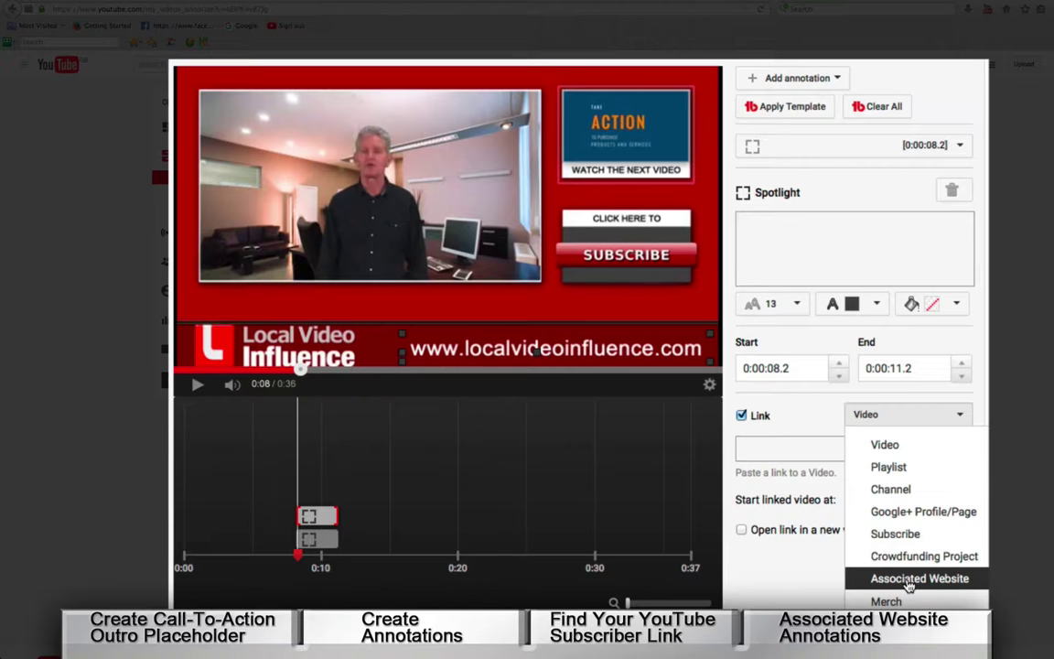
{"action": "left_click", "coordinate": [909, 580]}
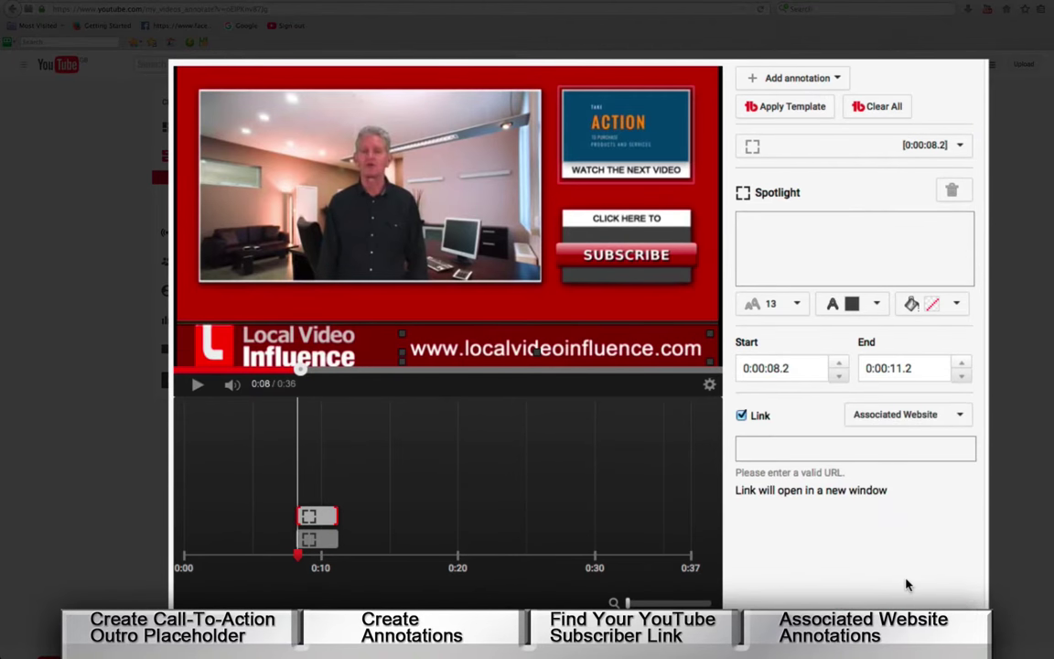
{"action": "left_click", "coordinate": [780, 450]}
{"action": "type", "text": "http://localvideoinfluence.com"}
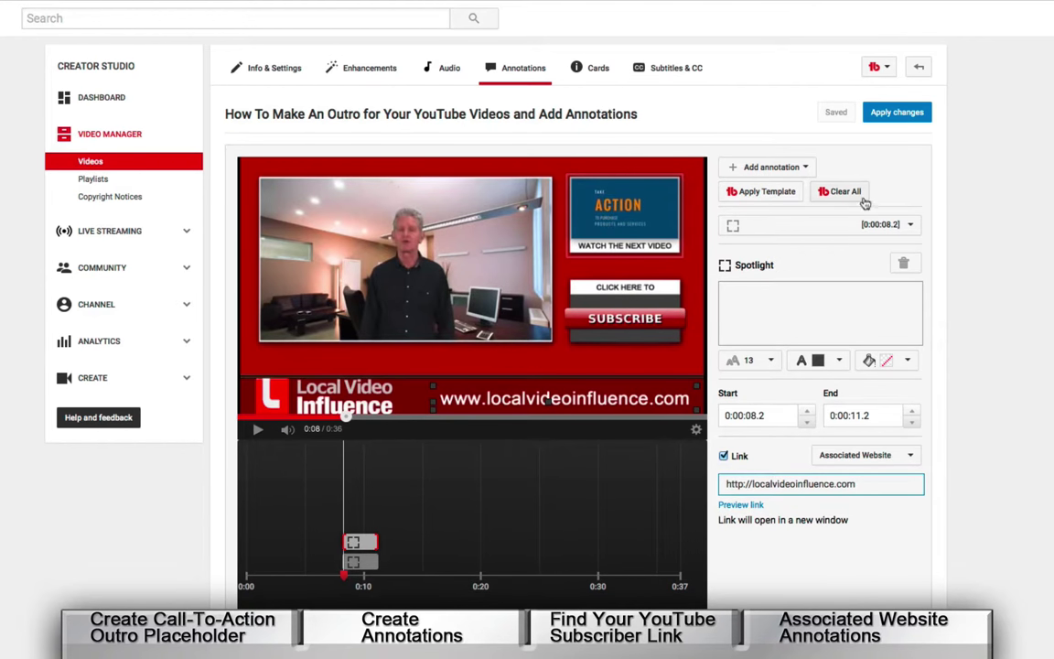
{"action": "left_click", "coordinate": [882, 116]}
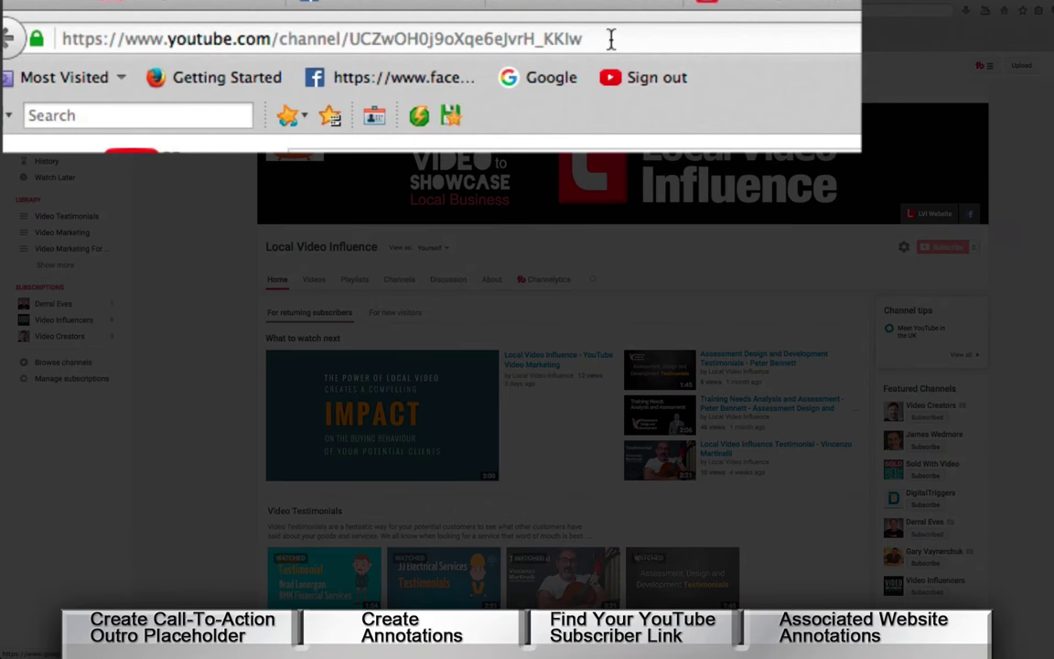
Select the Local Video Influence channel URL in the browser's address bar.
{"action": "left_click", "coordinate": [608, 38]}
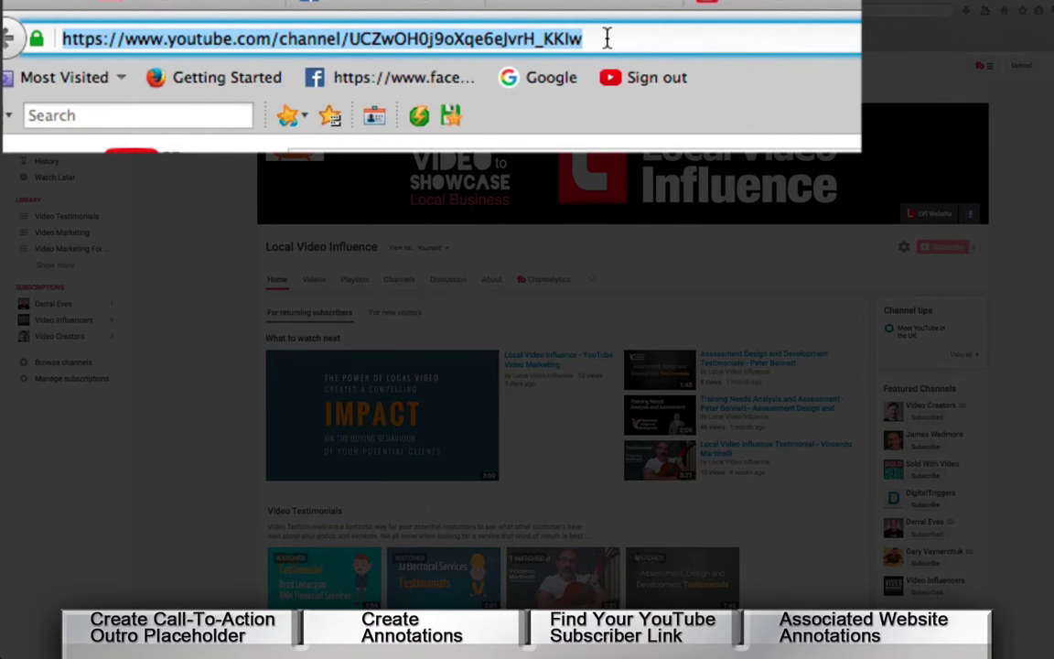
In a TextEdit note, append ?sub_confirmation=1 to the pasted channel URL on one line.
{"action": "key", "text": "super+Tab"}
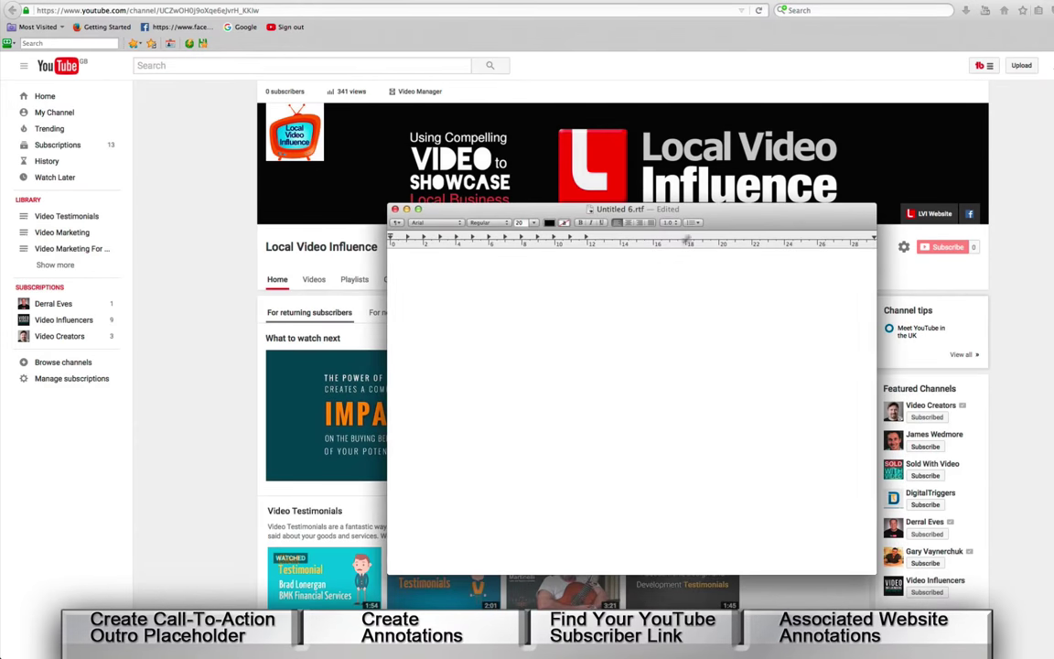
{"action": "type", "text": "https://www.youtube.com/channel/UCZwOH0j9oXqe6eJvrH_KKlw"}
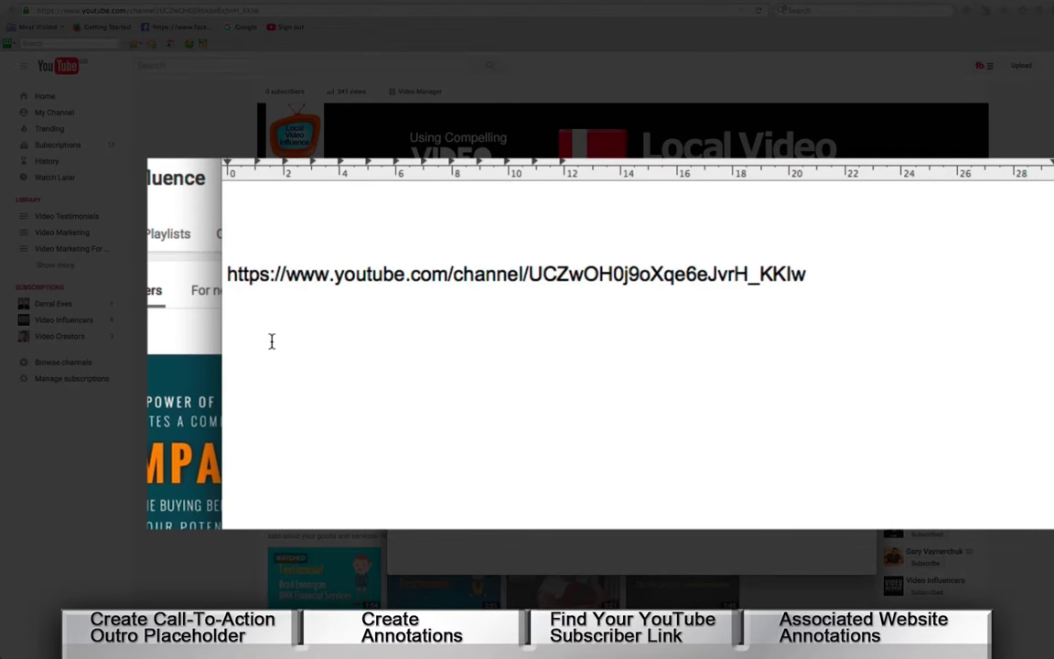
{"action": "type", "text": "?sub_confirmation=1"}
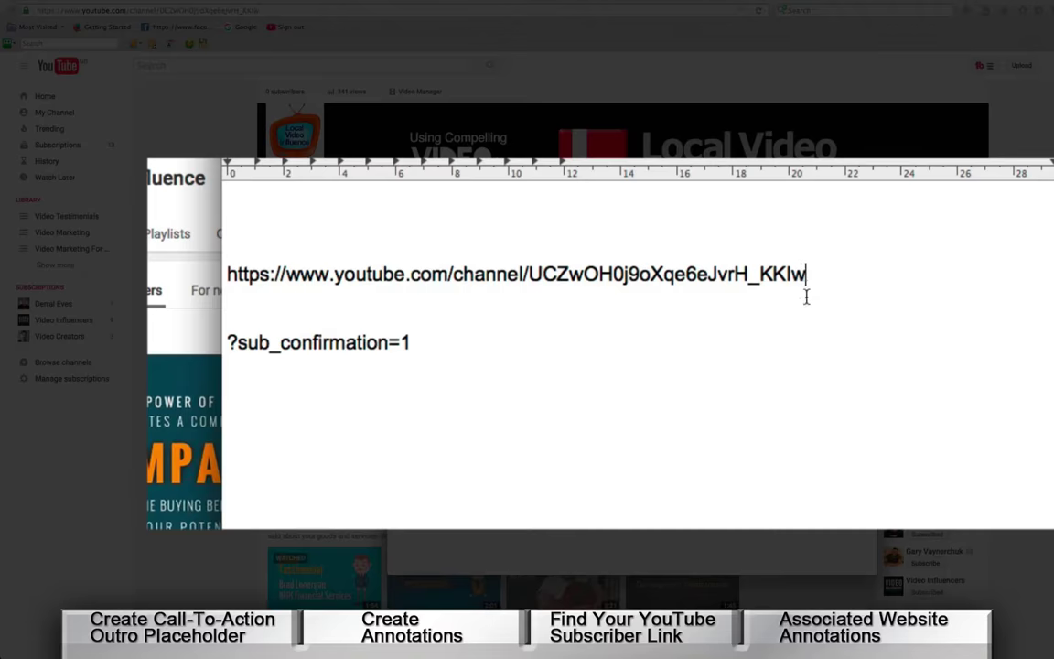
{"action": "type", "text": "?sub_confirmation=1"}
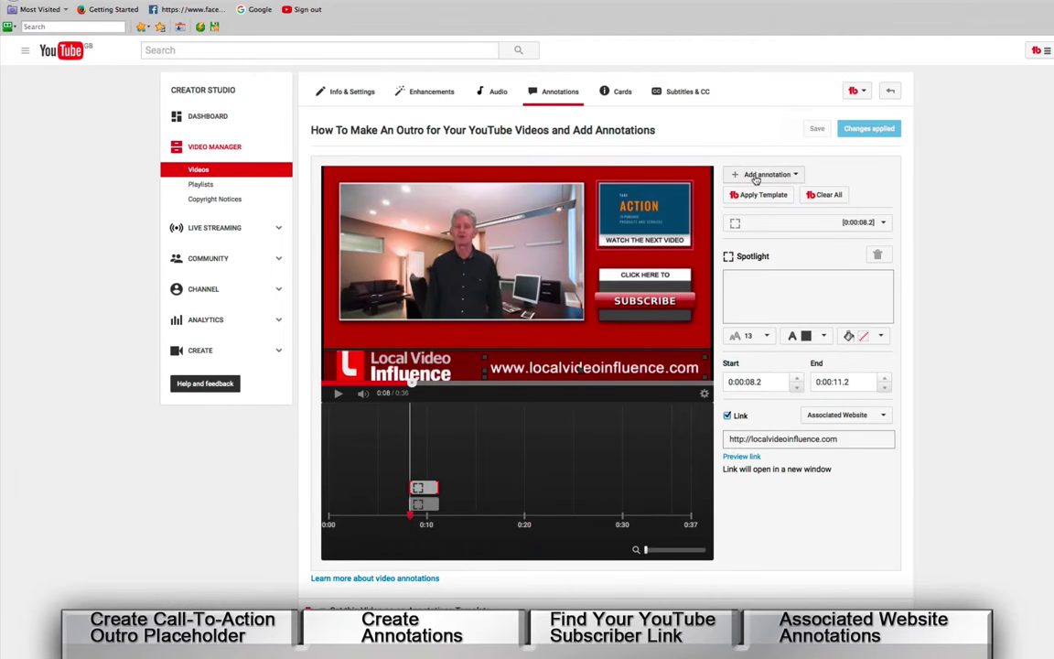
Add a spotlight annotation placed over the SUBSCRIBE button.
{"action": "left_click", "coordinate": [758, 176]}
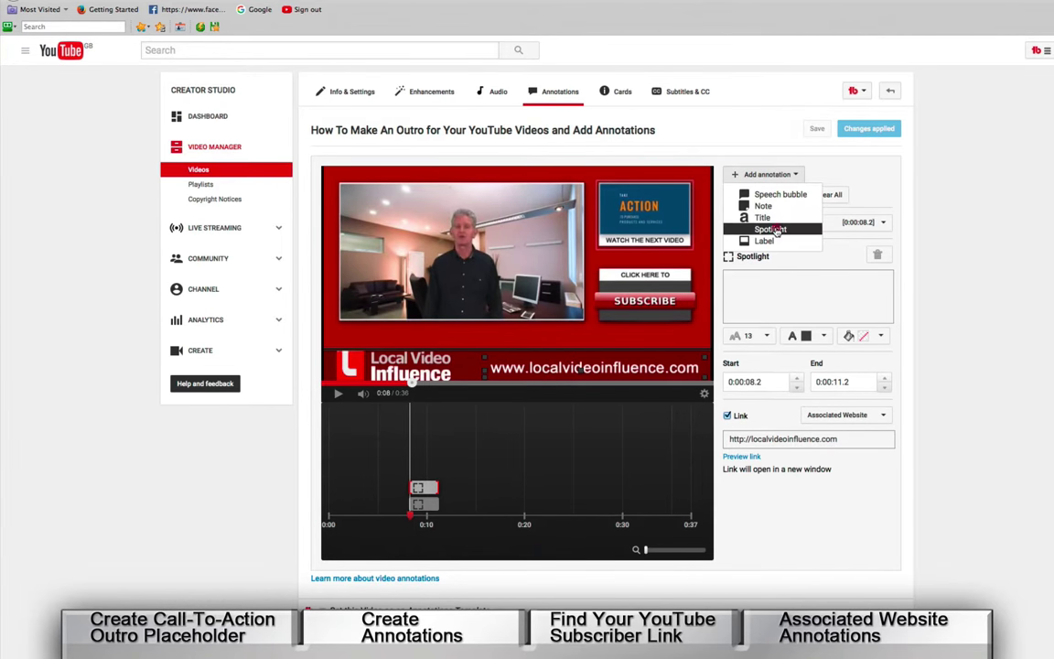
{"action": "left_click", "coordinate": [772, 229]}
{"action": "mouse_move", "coordinate": [481, 279]}
{"action": "left_mouse_down"}
{"action": "mouse_move", "coordinate": [638, 281]}
{"action": "mouse_move", "coordinate": [640, 293]}
{"action": "left_mouse_up"}
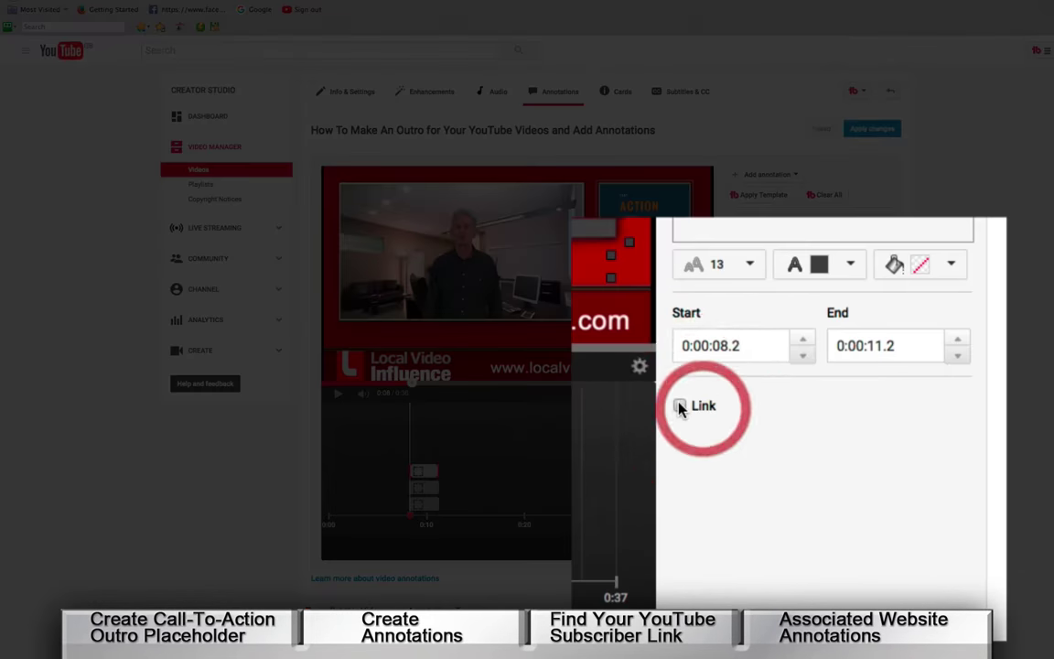
Link the spotlight as a Subscribe link using the pasted ?sub_confirmation=1 URL, and apply changes.
{"action": "left_click", "coordinate": [727, 417]}
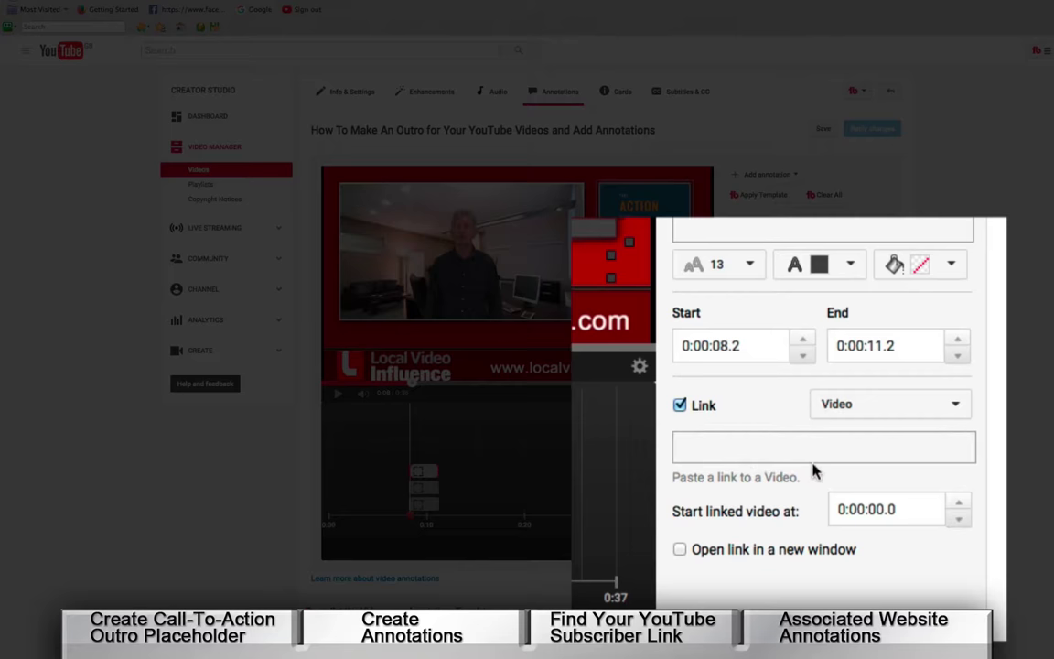
{"action": "left_click", "coordinate": [890, 407]}
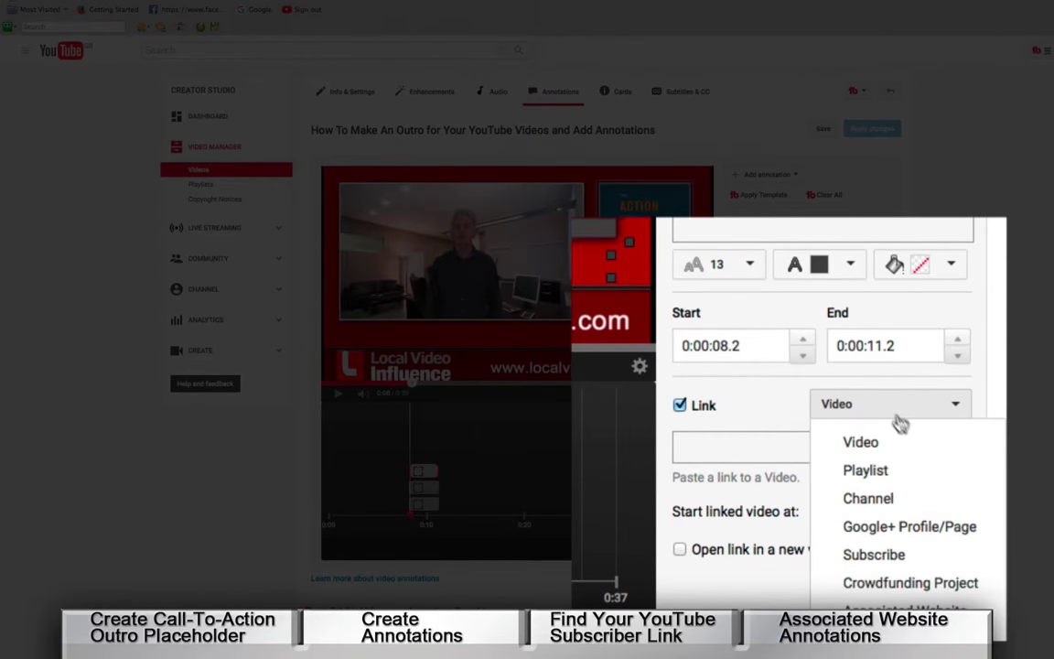
{"action": "left_click", "coordinate": [893, 555]}
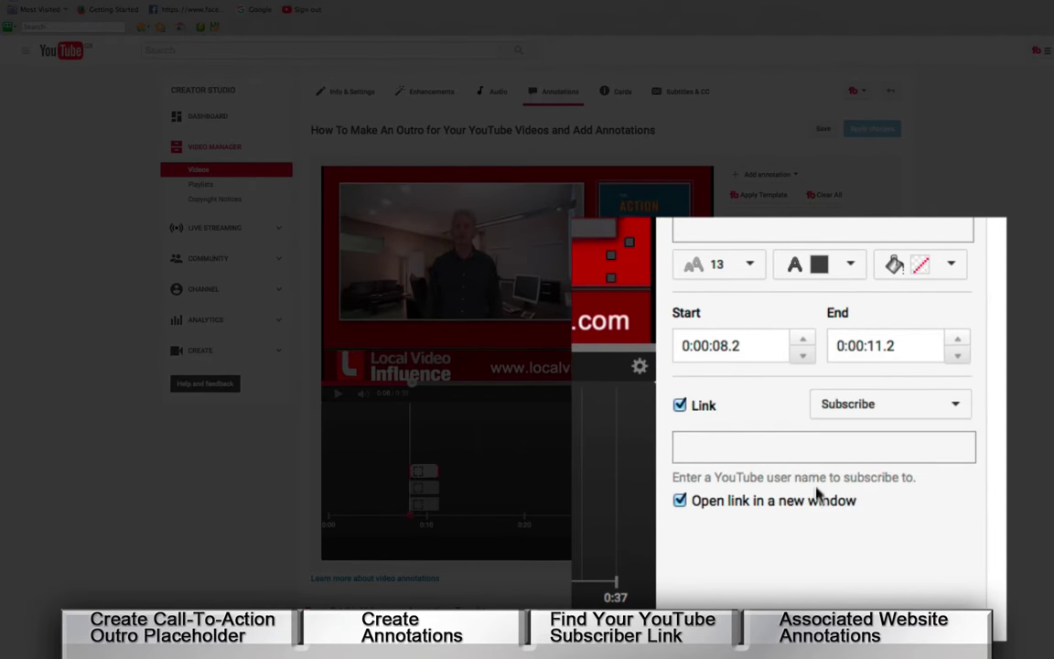
{"action": "left_click", "coordinate": [778, 445]}
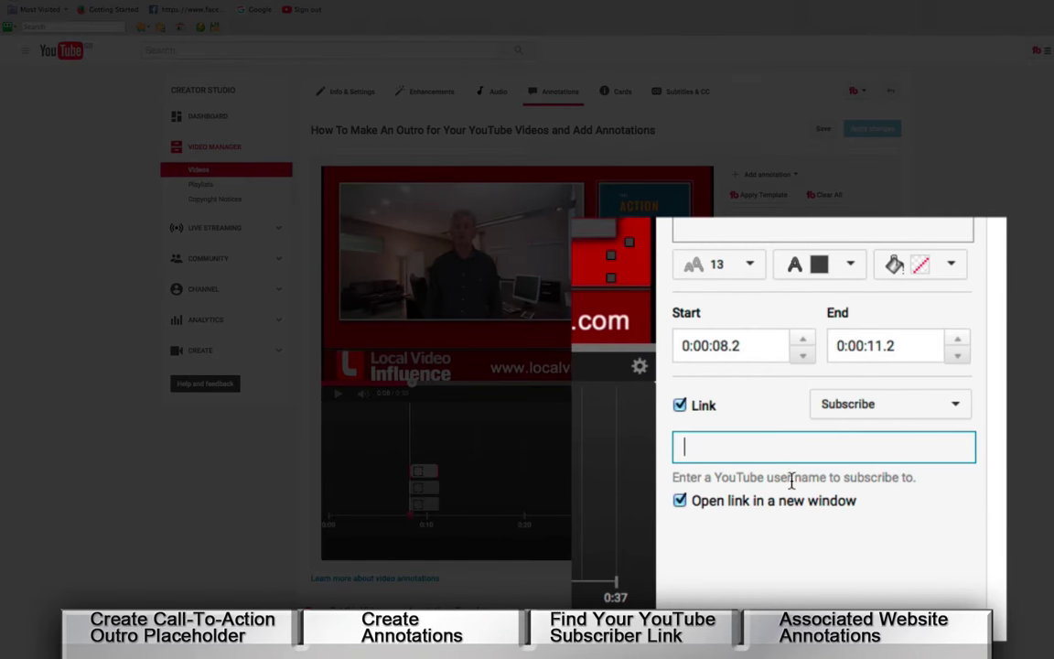
{"action": "key", "text": "ctrl+v"}
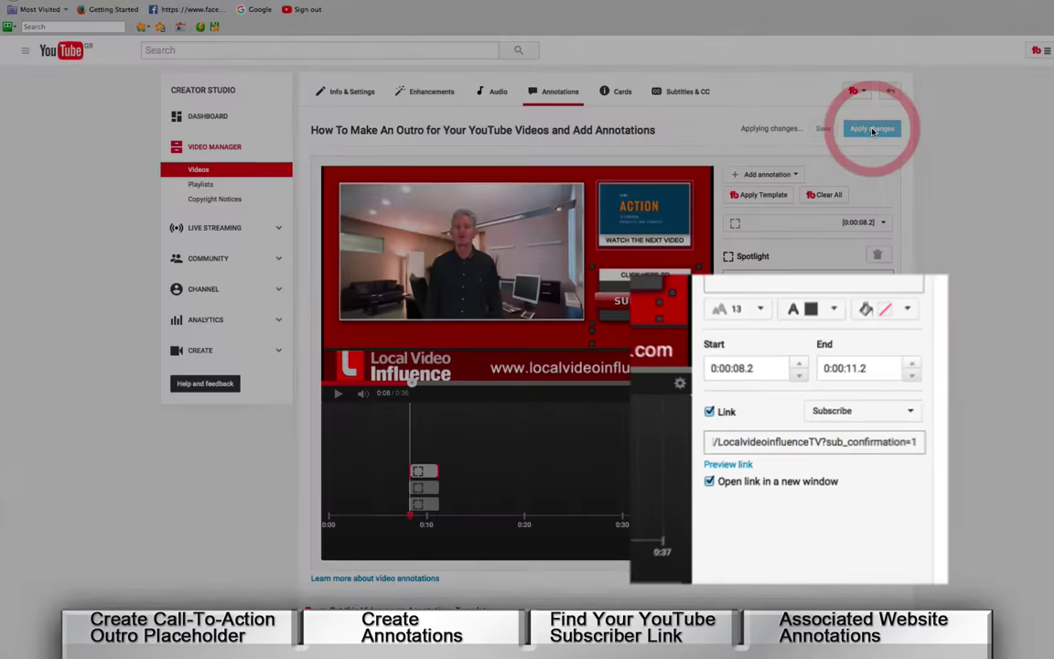
{"action": "left_click", "coordinate": [870, 129]}
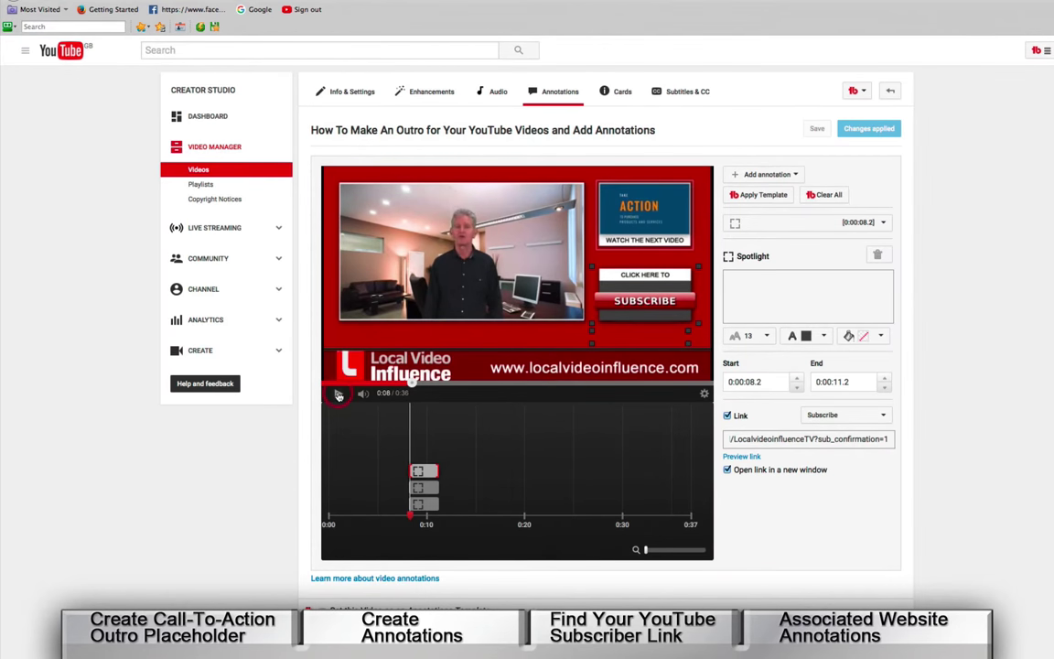
Stretch all three spotlight bars to end around 0:26.6, apply changes, and replay the outro.
{"action": "left_click", "coordinate": [337, 395]}
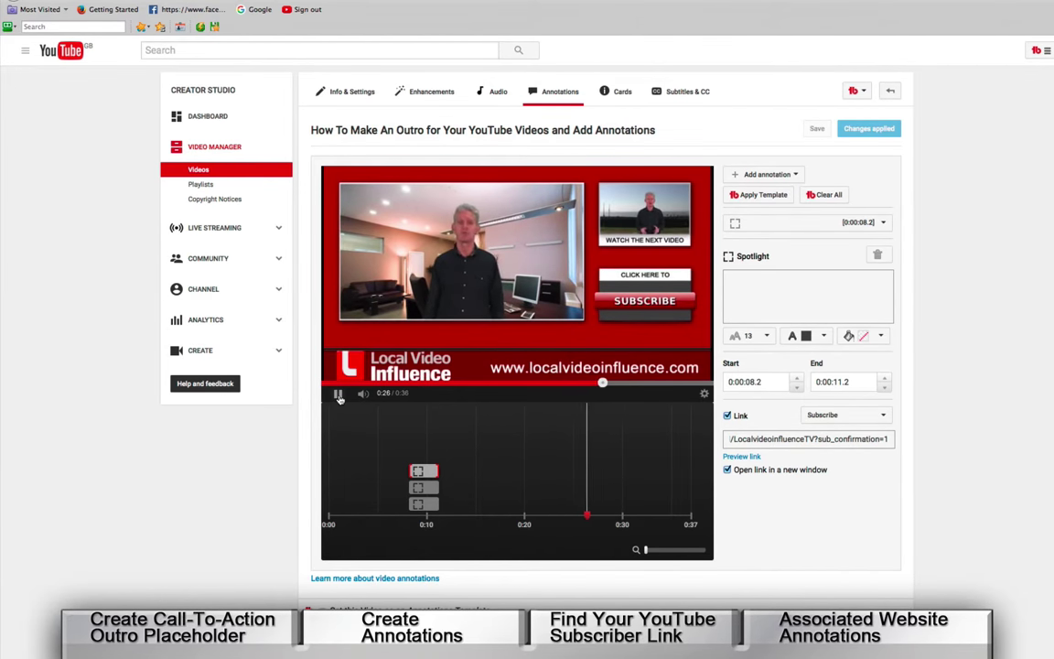
{"action": "left_click_drag", "start_coordinate": [439, 469], "coordinate": [589, 470]}
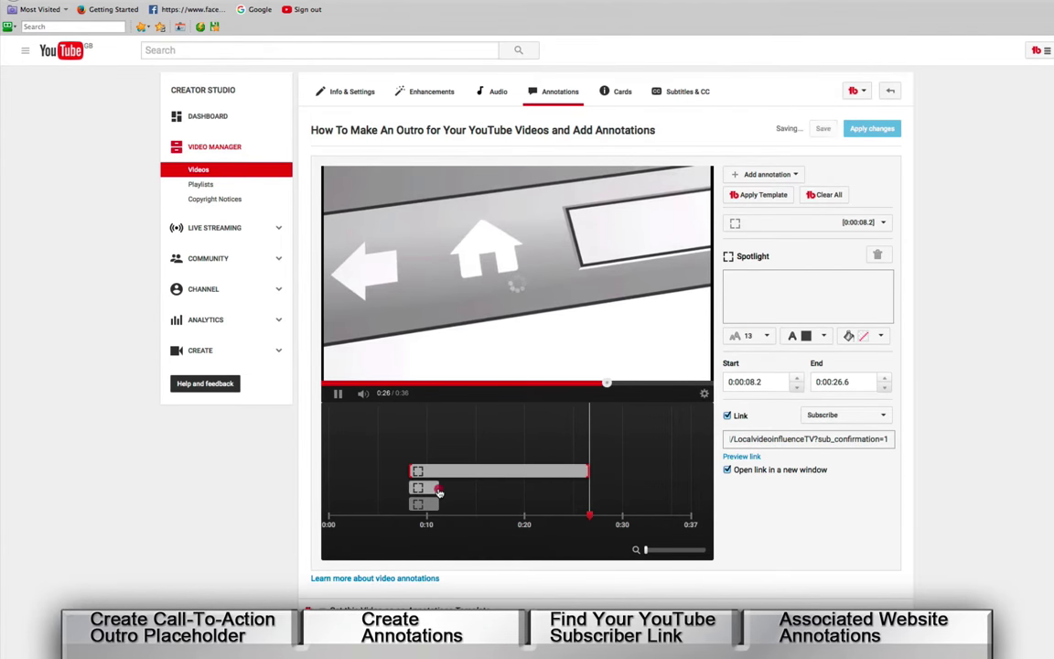
{"action": "left_click", "coordinate": [438, 489]}
{"action": "left_click_drag", "start_coordinate": [438, 488], "coordinate": [587, 487]}
{"action": "left_click", "coordinate": [434, 505]}
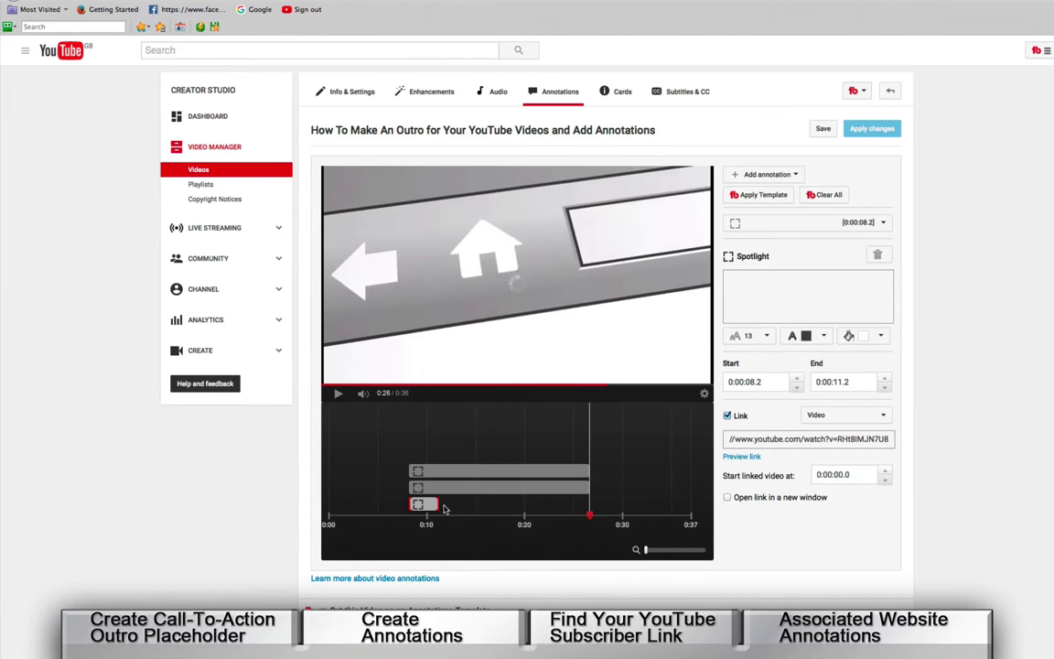
{"action": "left_click_drag", "start_coordinate": [438, 504], "coordinate": [576, 501]}
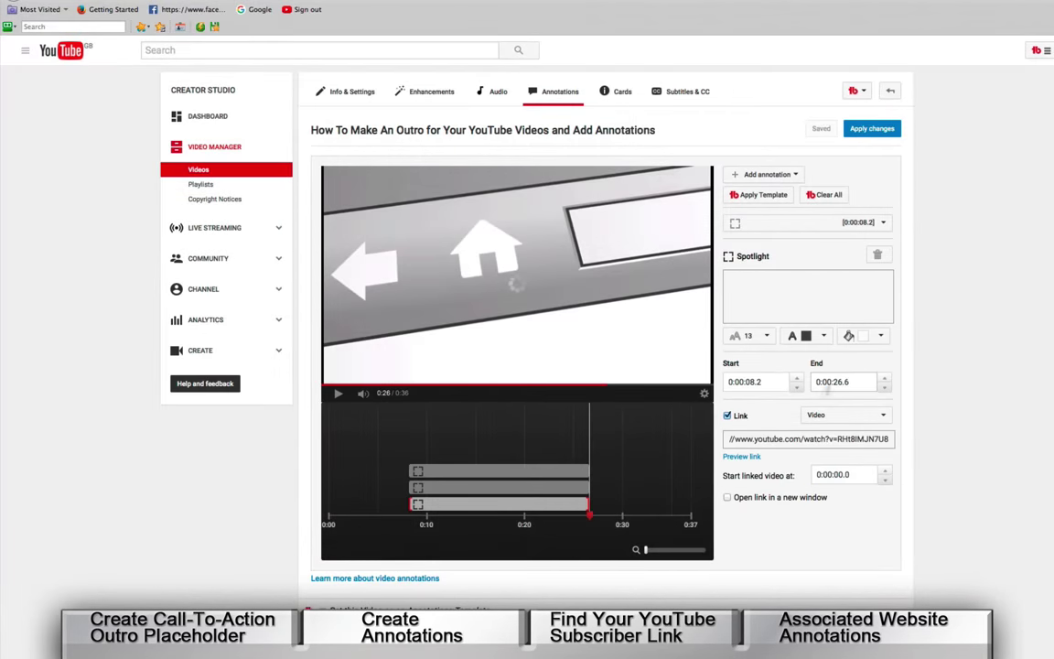
{"action": "left_click", "coordinate": [874, 129]}
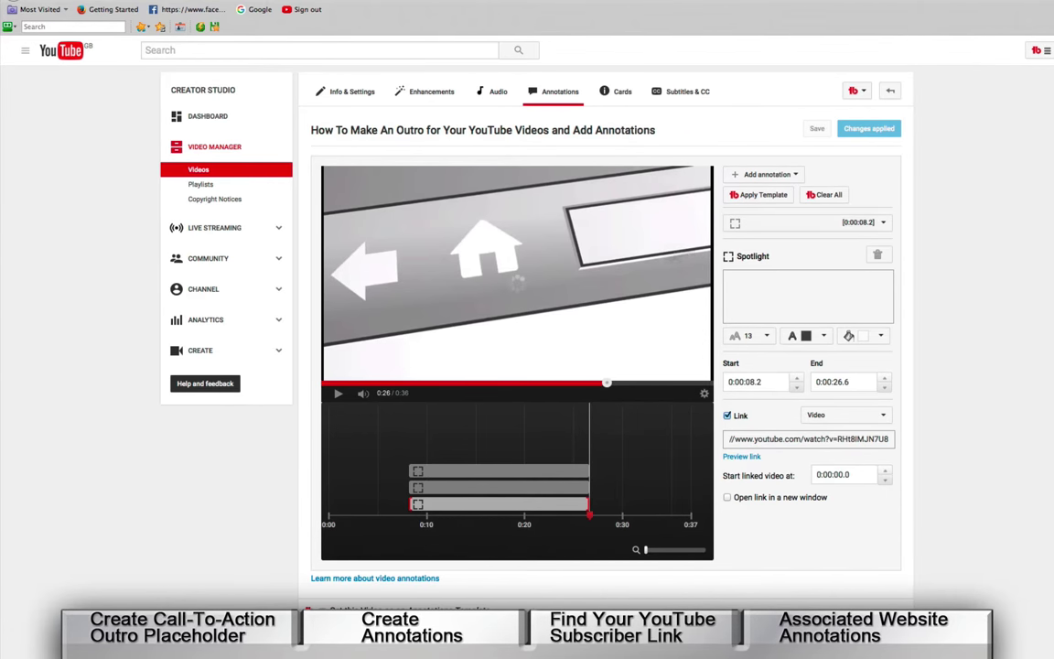
{"action": "left_click", "coordinate": [338, 393]}
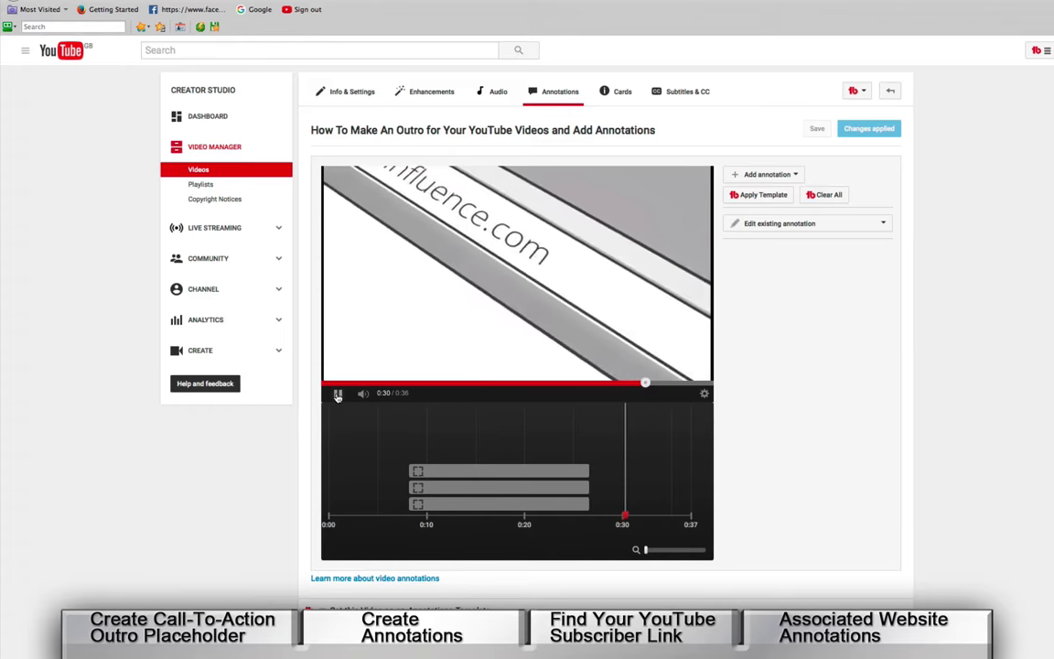
Pause on the View Video Logos card and select the video-logos page URL.
{"action": "left_click", "coordinate": [338, 394]}
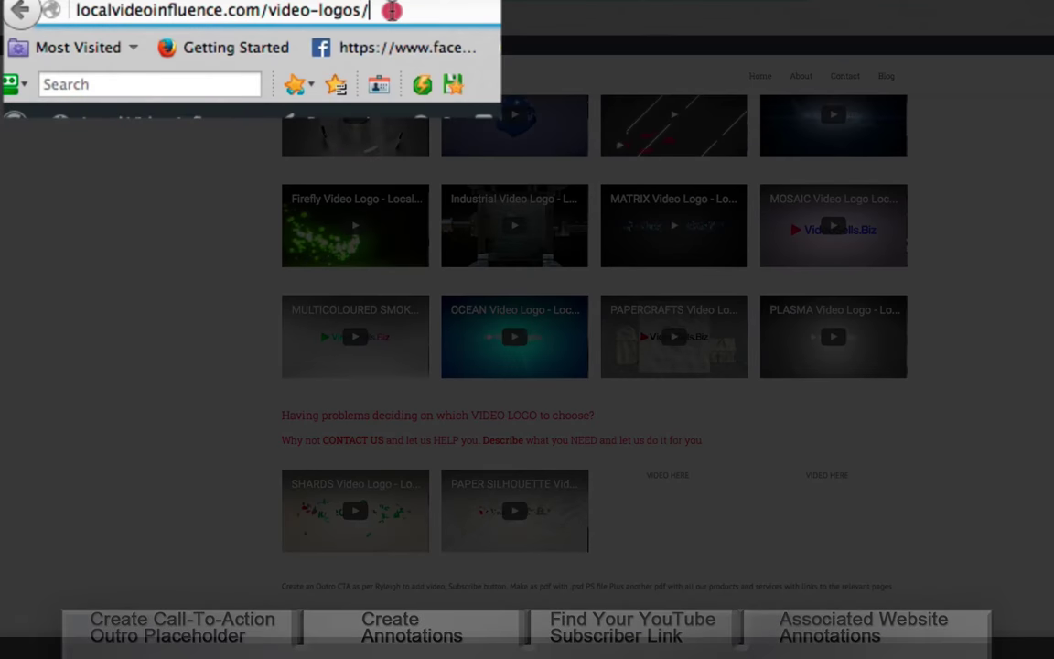
{"action": "left_click", "coordinate": [123, 11]}
{"action": "key", "text": "ctrl+c"}
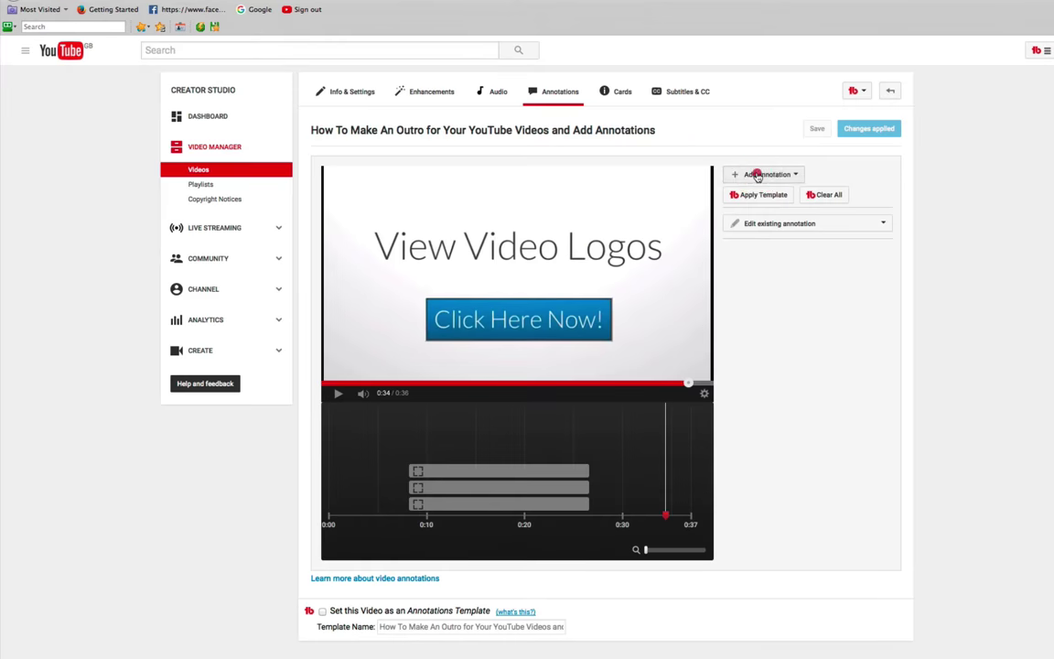
Add a spotlight sized to cover the Click Here Now! button.
{"action": "left_click", "coordinate": [765, 174]}
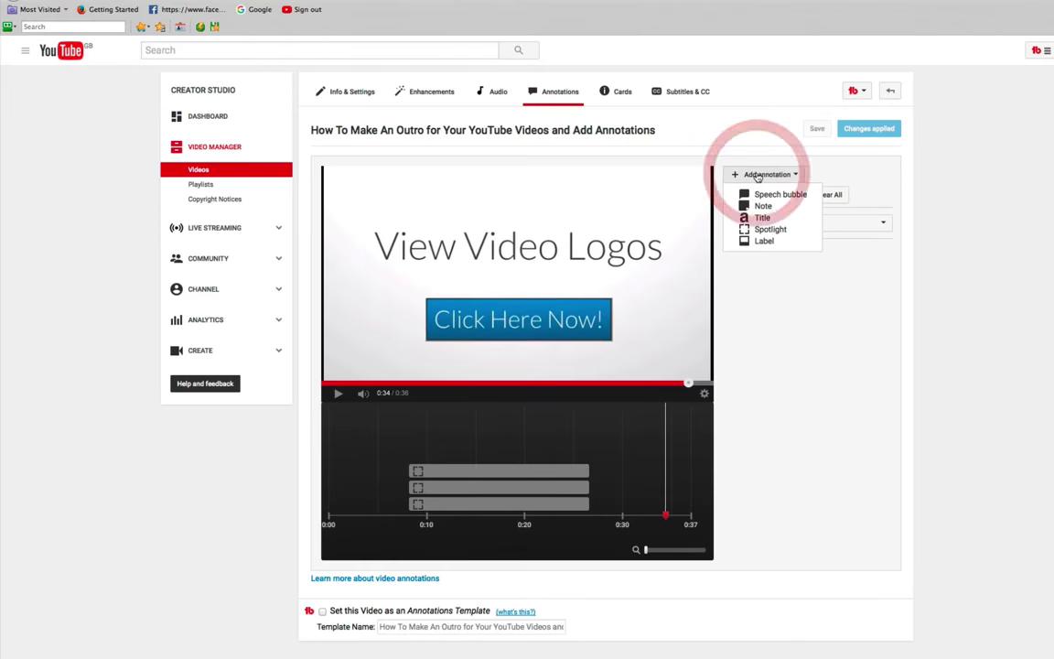
{"action": "left_click", "coordinate": [770, 229]}
{"action": "left_click_drag", "start_coordinate": [528, 283], "coordinate": [476, 328]}
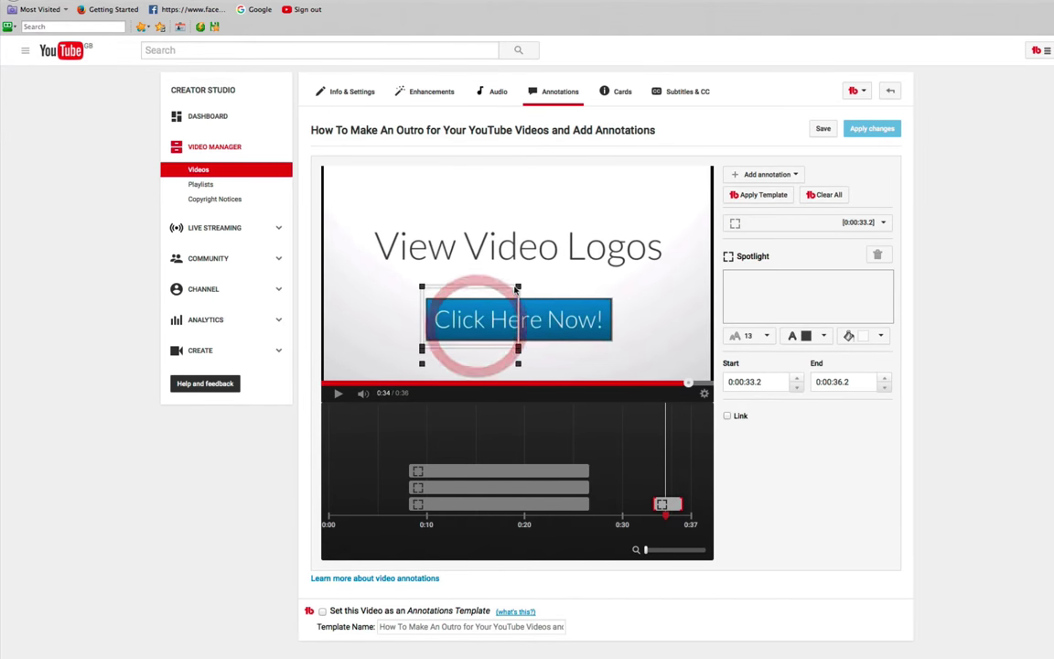
{"action": "left_click_drag", "start_coordinate": [518, 286], "coordinate": [621, 298]}
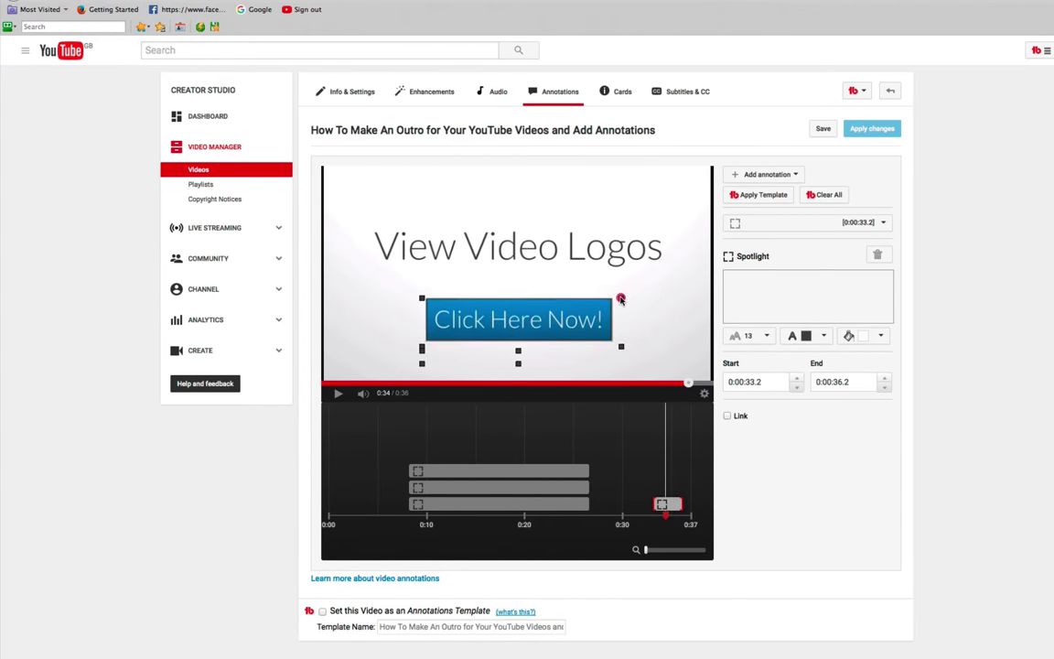
Link it as an Associated Website to the video-logos URL and trim it to end with the video.
{"action": "left_click", "coordinate": [727, 416]}
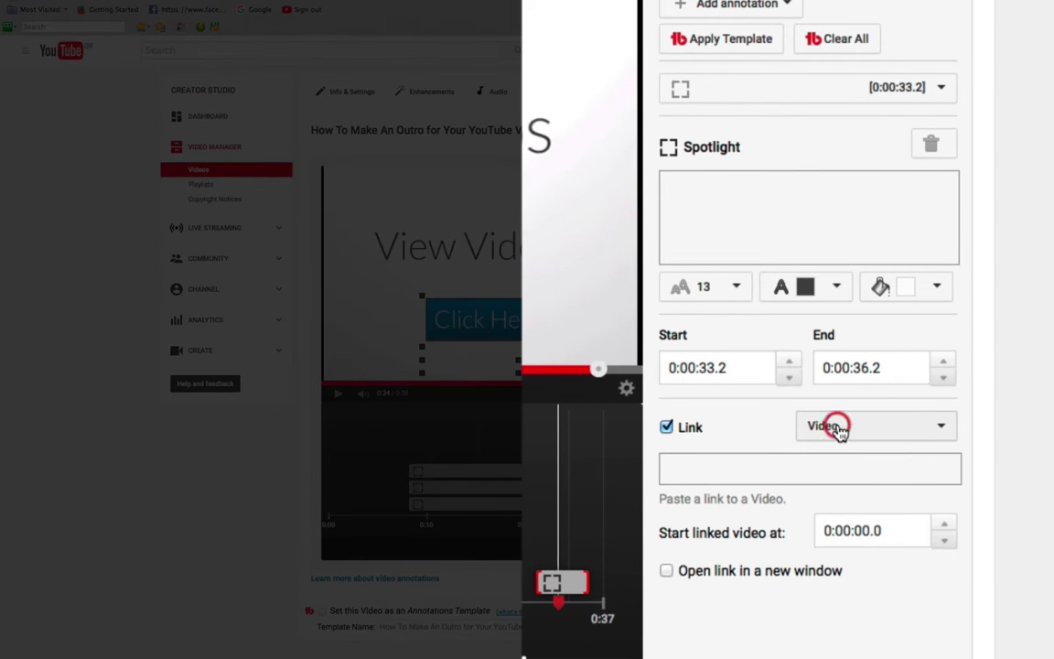
{"action": "left_click", "coordinate": [837, 426]}
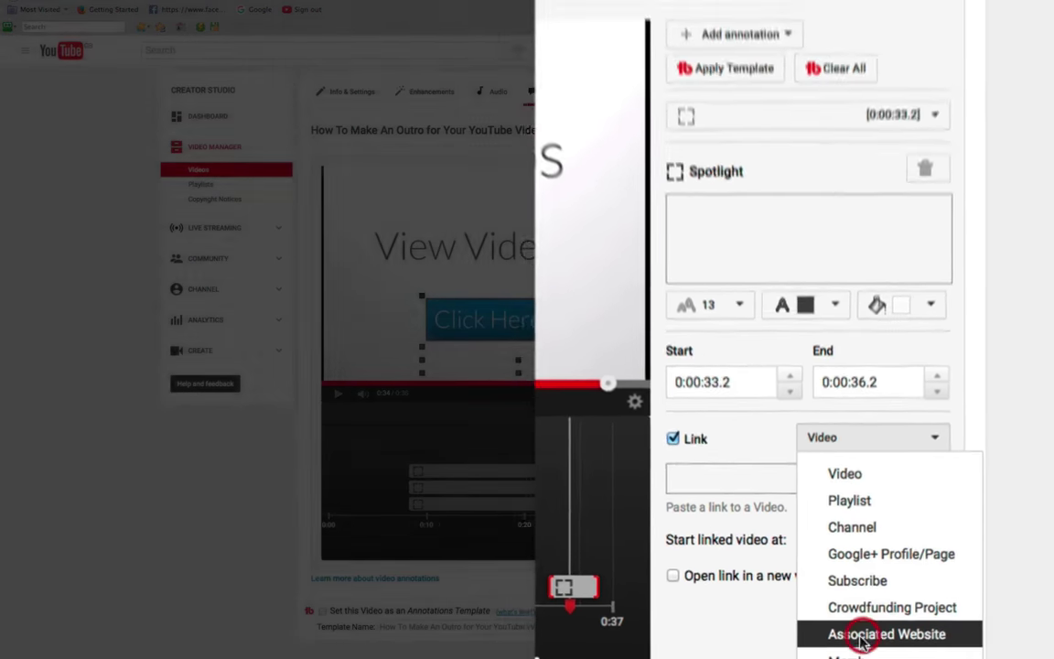
{"action": "left_click", "coordinate": [863, 632]}
{"action": "left_click", "coordinate": [727, 468]}
{"action": "key", "text": "ctrl+v"}
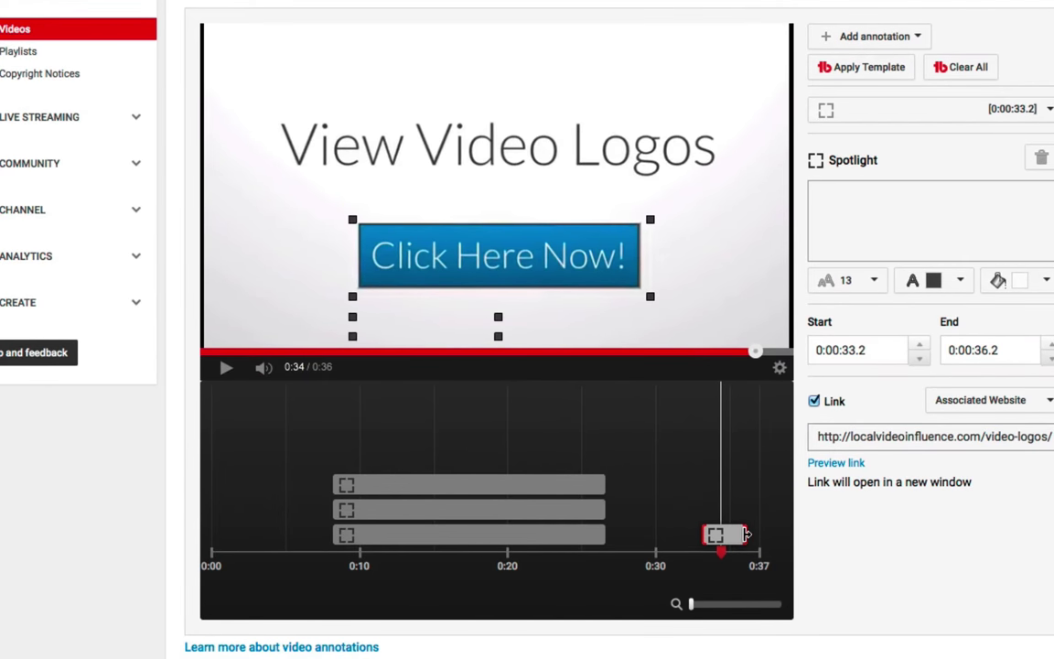
{"action": "left_click_drag", "start_coordinate": [773, 540], "coordinate": [761, 539]}
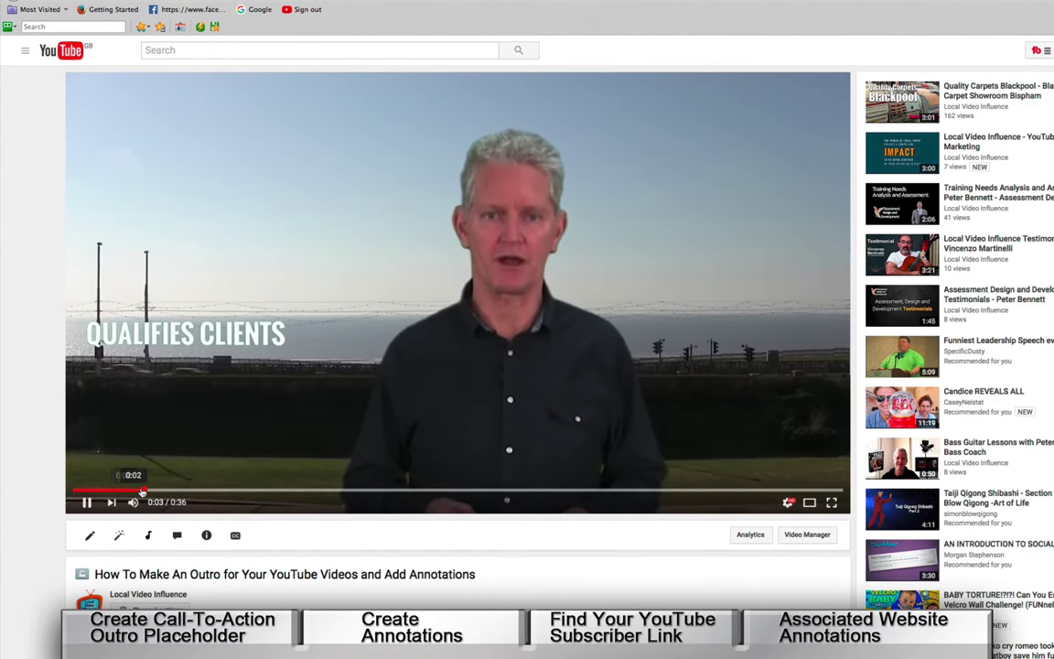
Jump to the outro and test the Watch the Next Video and website annotation links.
{"action": "left_click", "coordinate": [295, 492]}
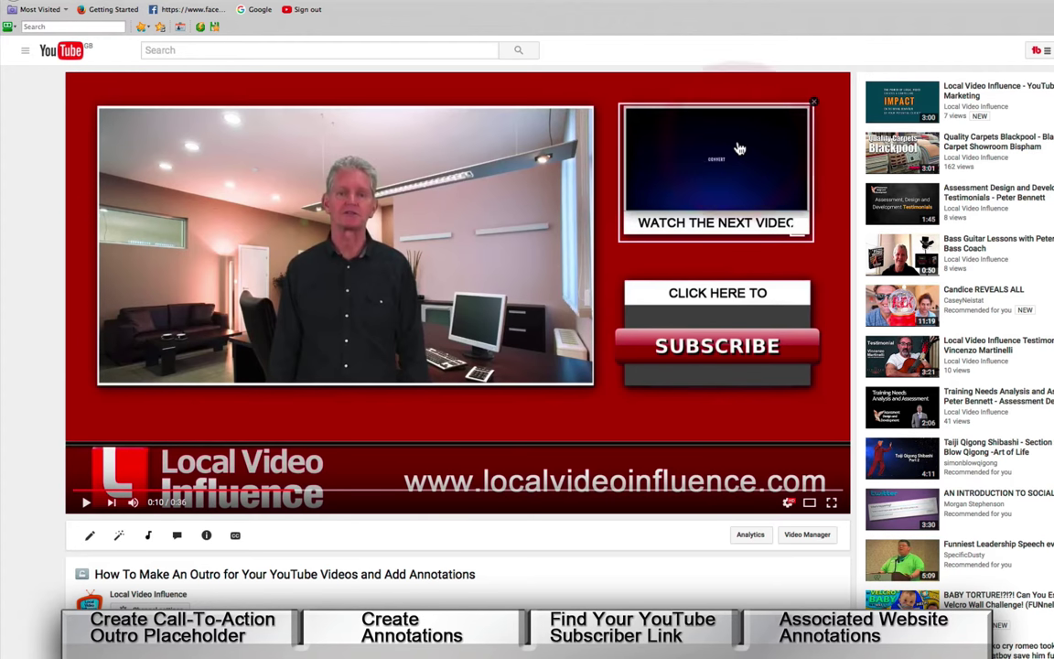
{"action": "left_click", "coordinate": [740, 149]}
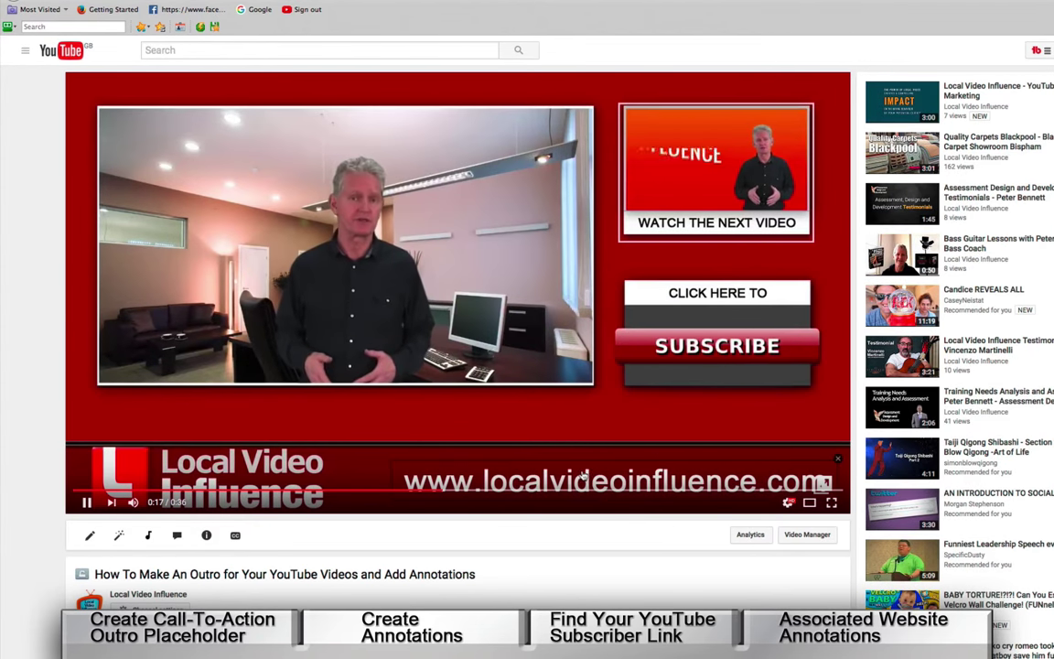
{"action": "left_click", "coordinate": [591, 484]}
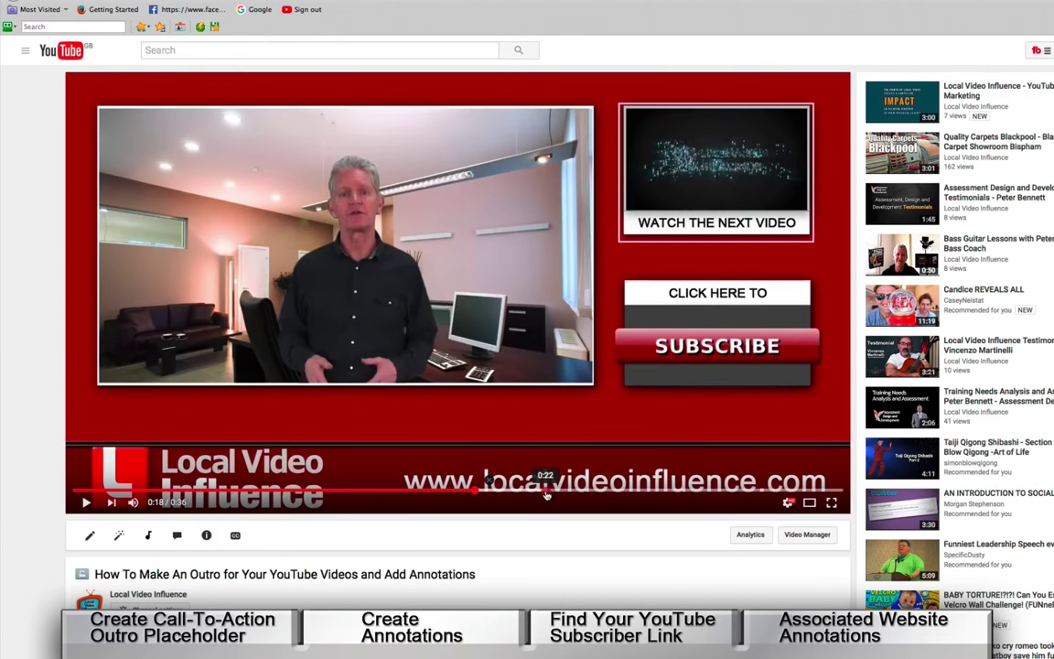
Seek to the final card, resume playback, and click Click Here Now! to open the video-logos page.
{"action": "left_click", "coordinate": [548, 493]}
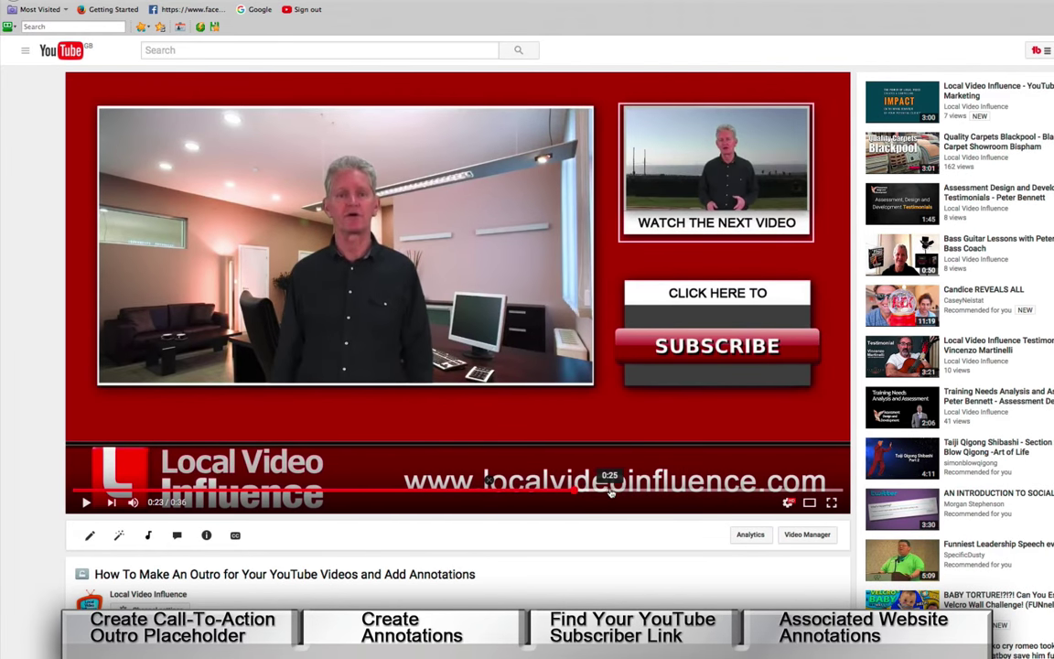
{"action": "left_click", "coordinate": [609, 494]}
{"action": "left_click", "coordinate": [689, 492]}
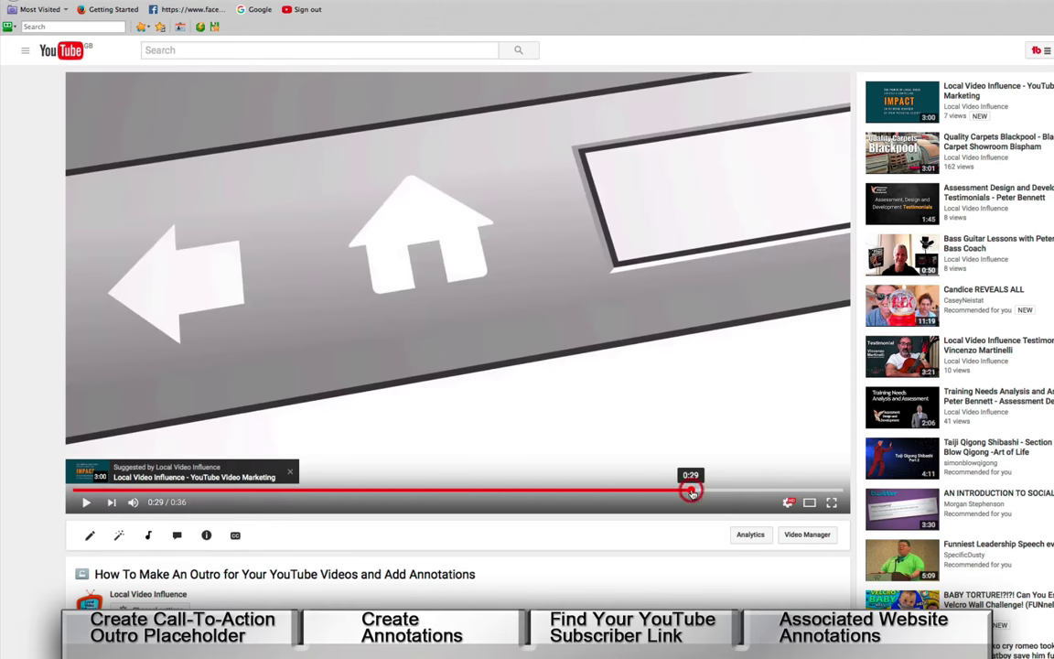
{"action": "left_click", "coordinate": [712, 492]}
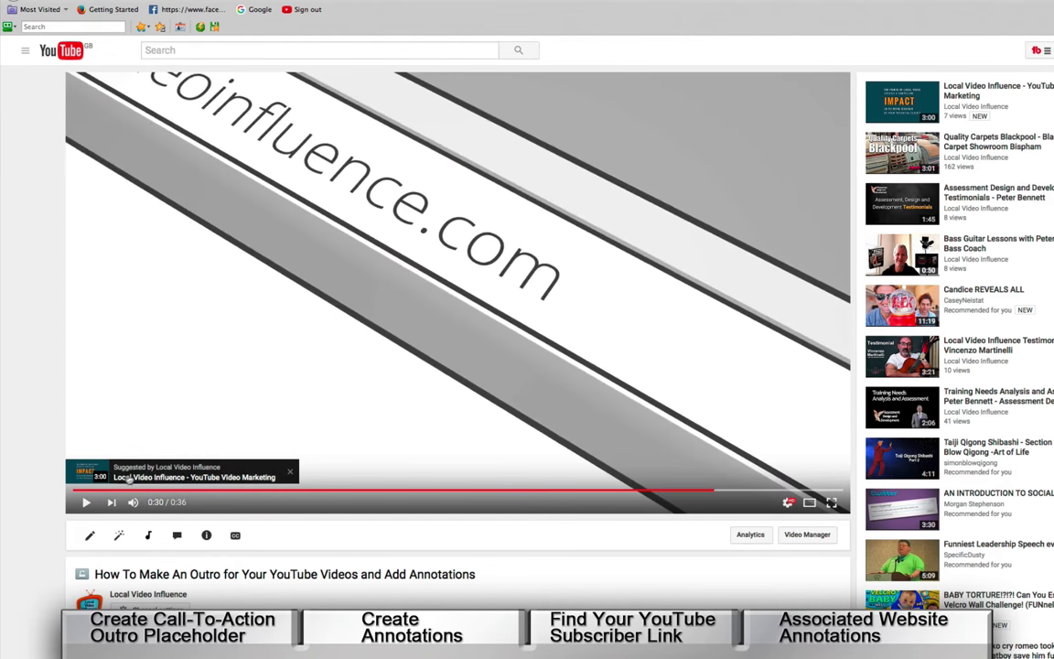
{"action": "left_click", "coordinate": [87, 503]}
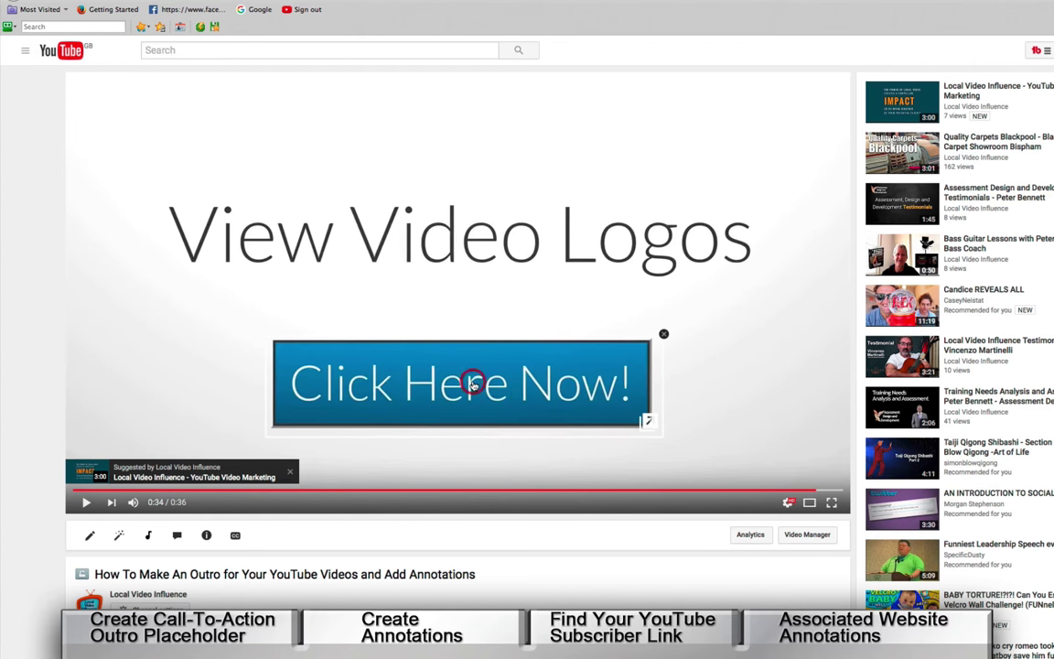
{"action": "left_click", "coordinate": [473, 384]}
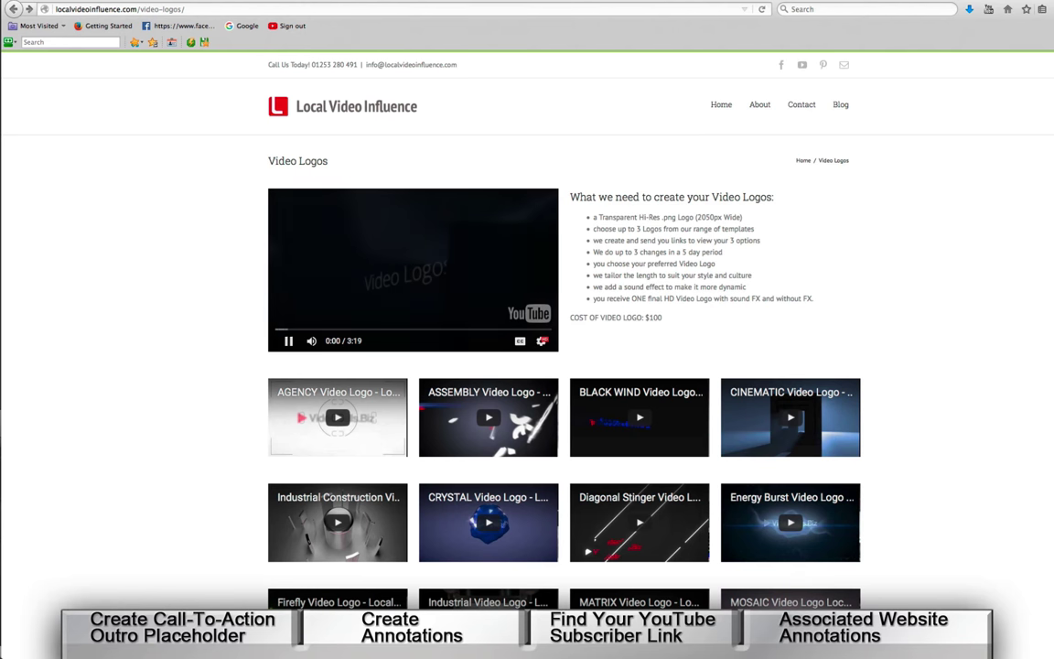